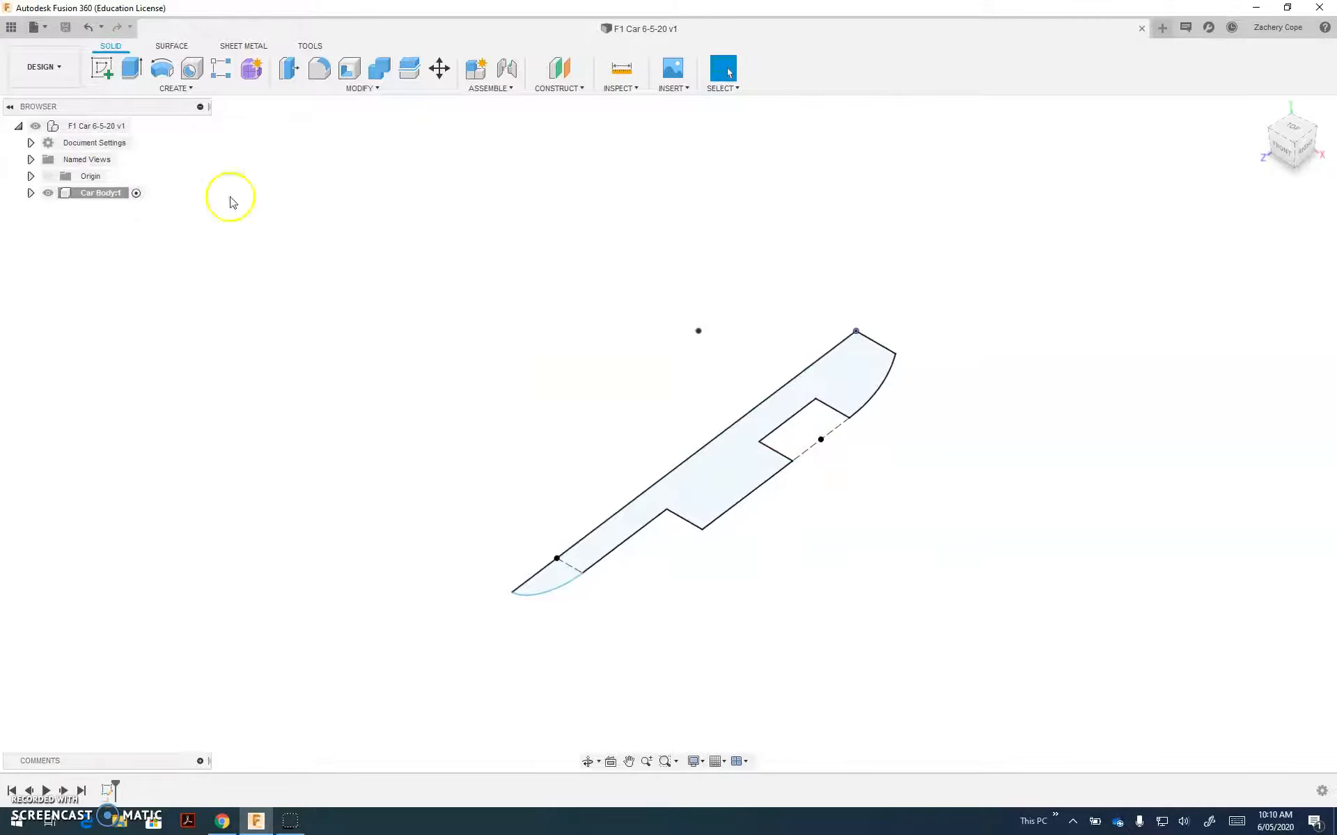
# Create a new design and add an empty component named Body
pyautogui.click(34, 27)
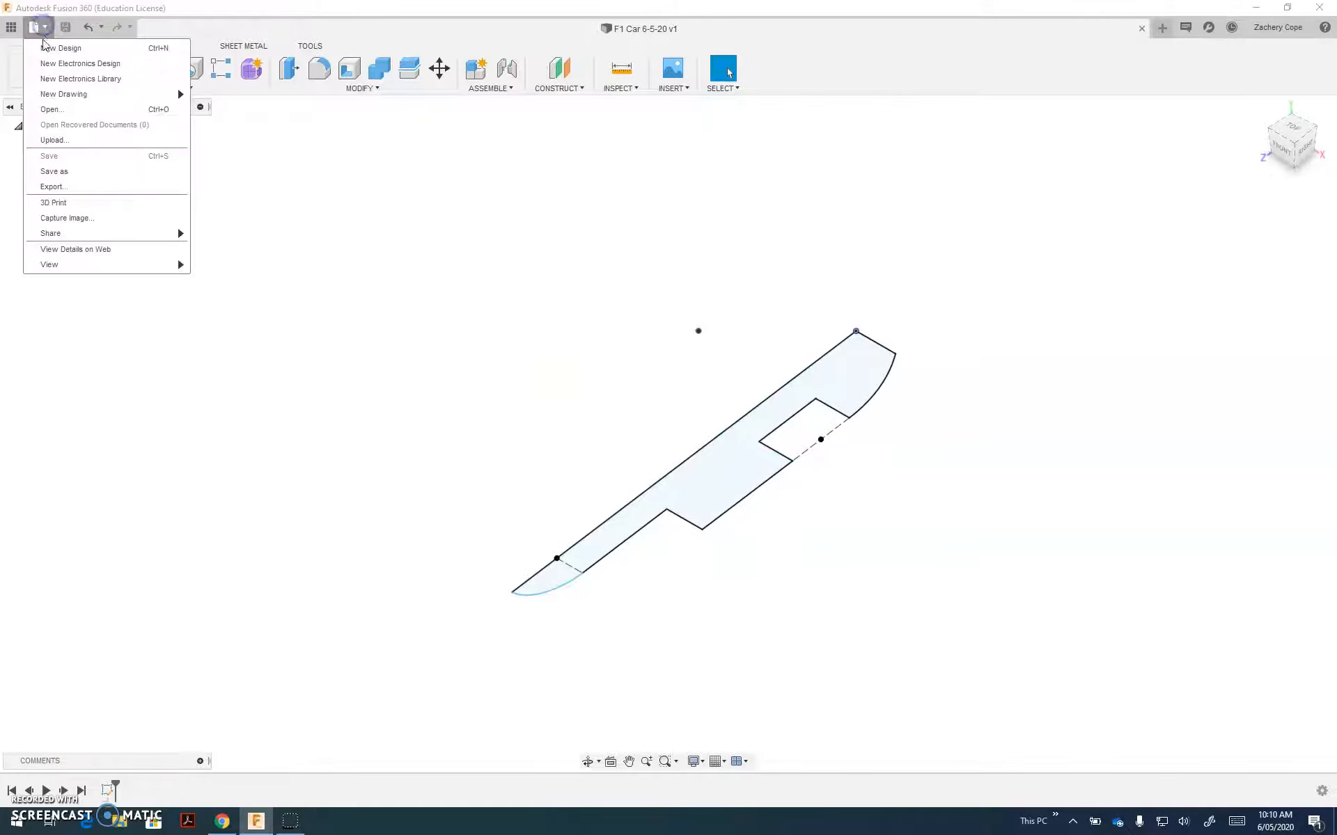
pyautogui.click(50, 49)
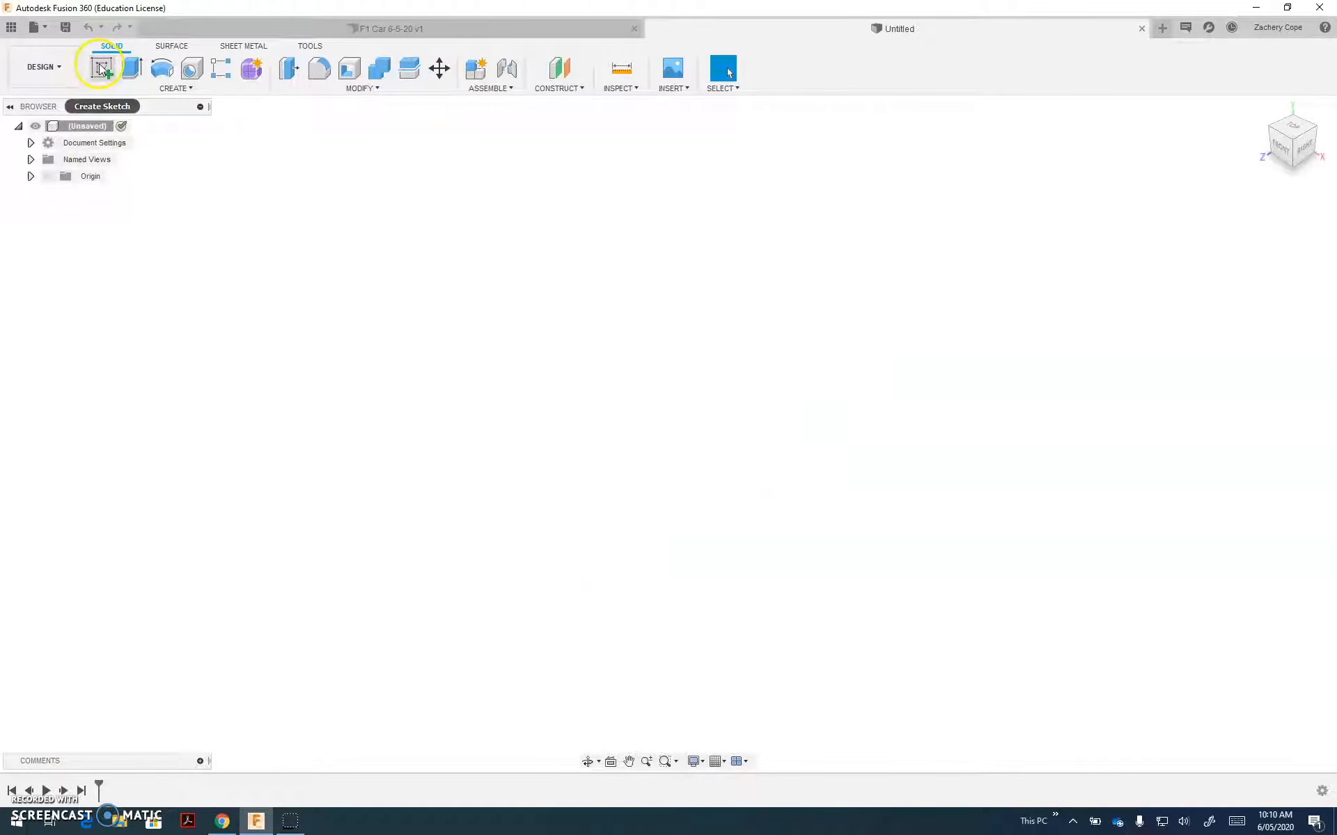
pyautogui.click(485, 88)
pyautogui.click(487, 105)
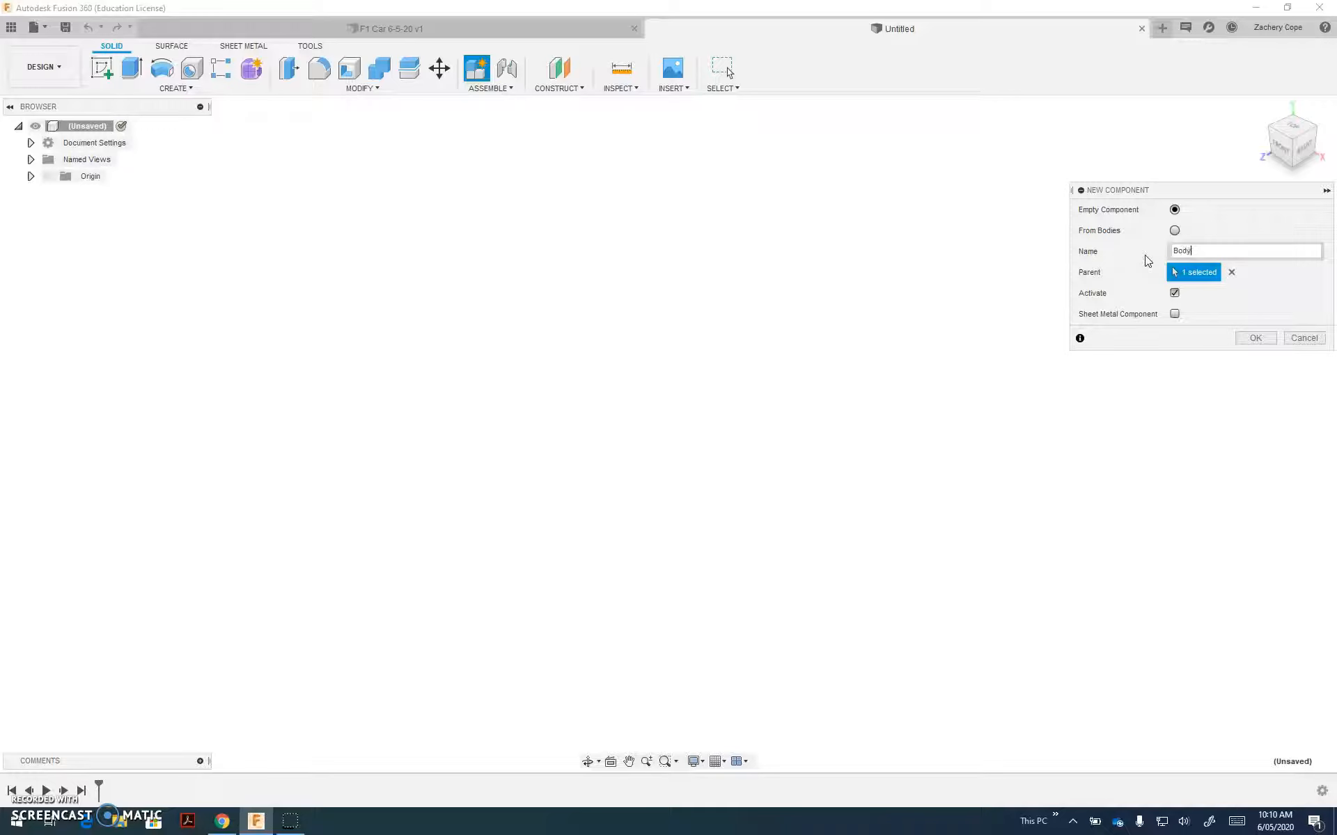
pyautogui.click(1256, 338)
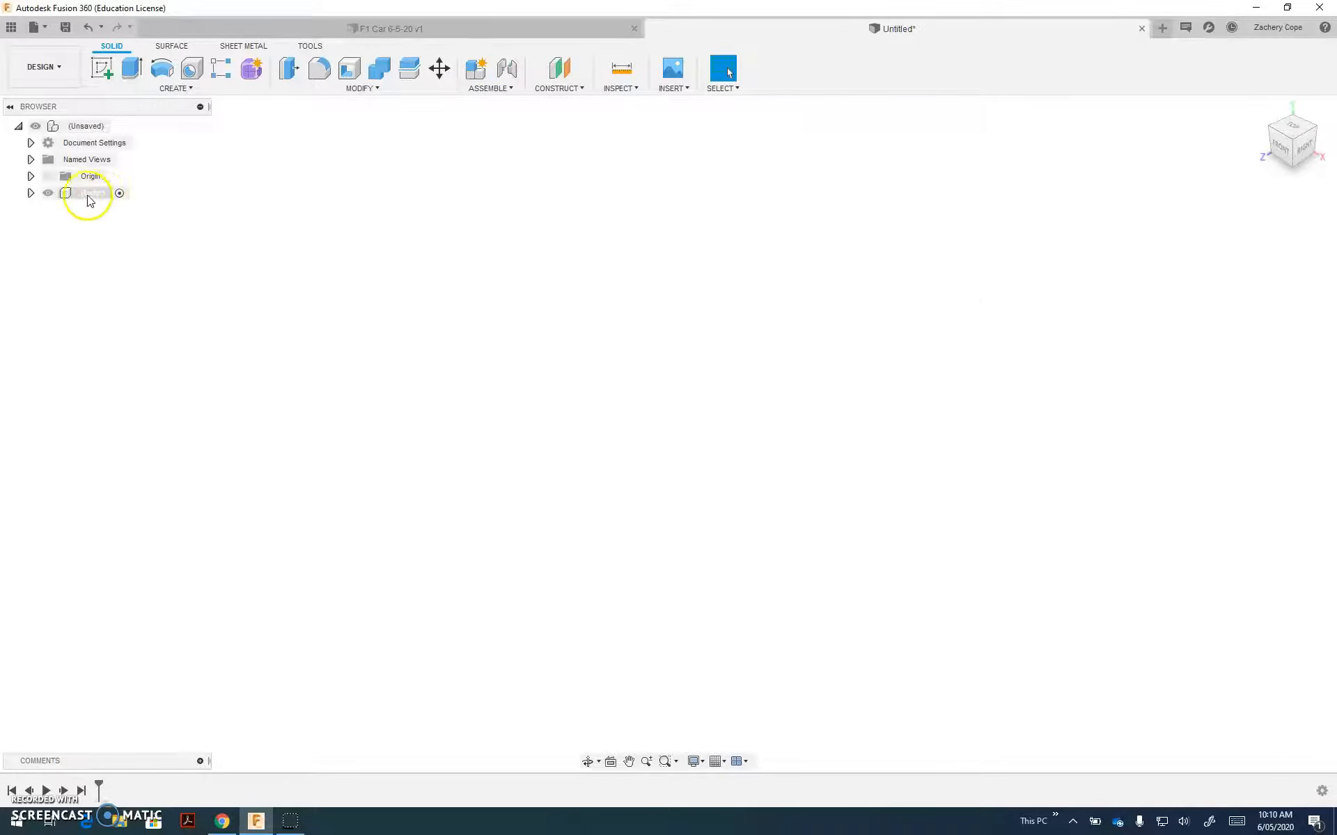
# Start a sketch in the Body component on the horizontal origin plane, seen from the top
pyautogui.click(118, 81)
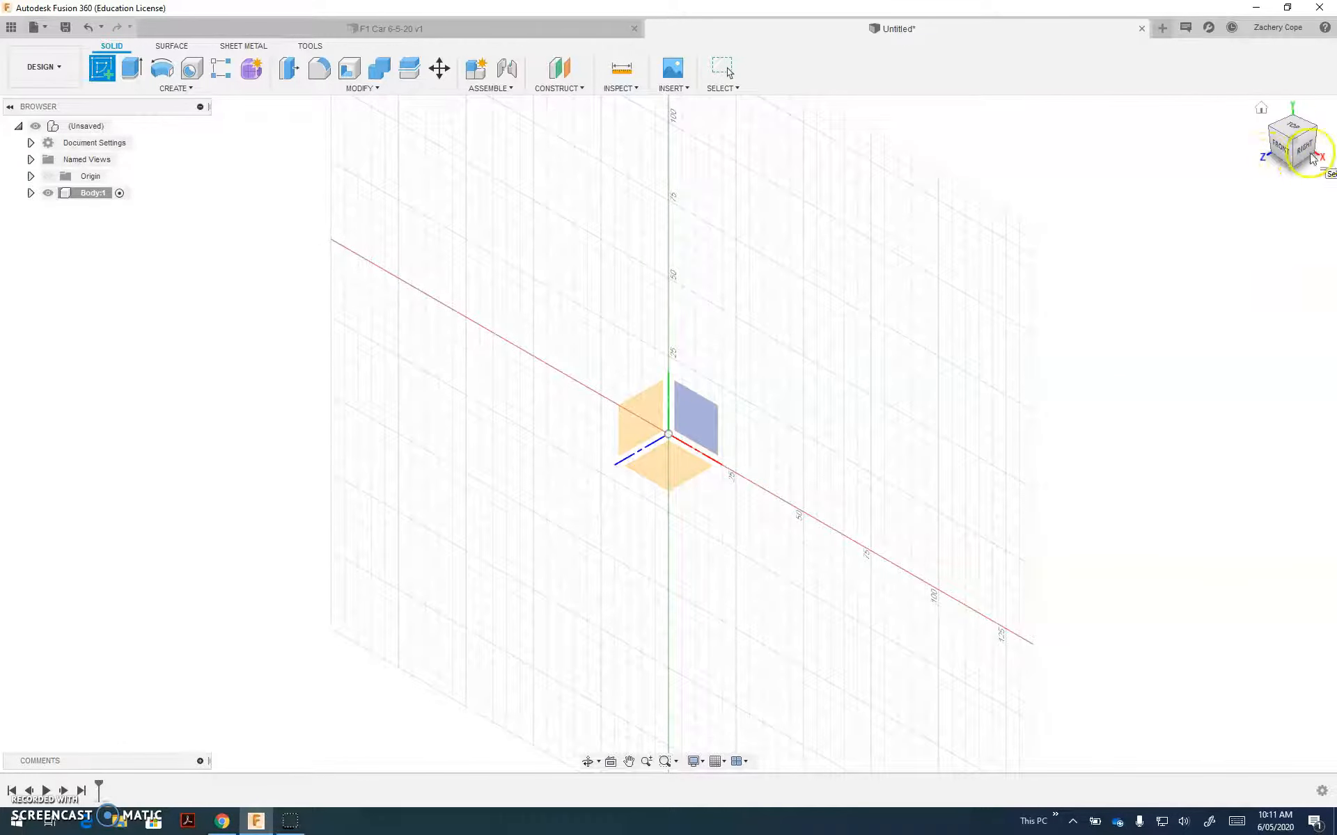
pyautogui.click(1292, 129)
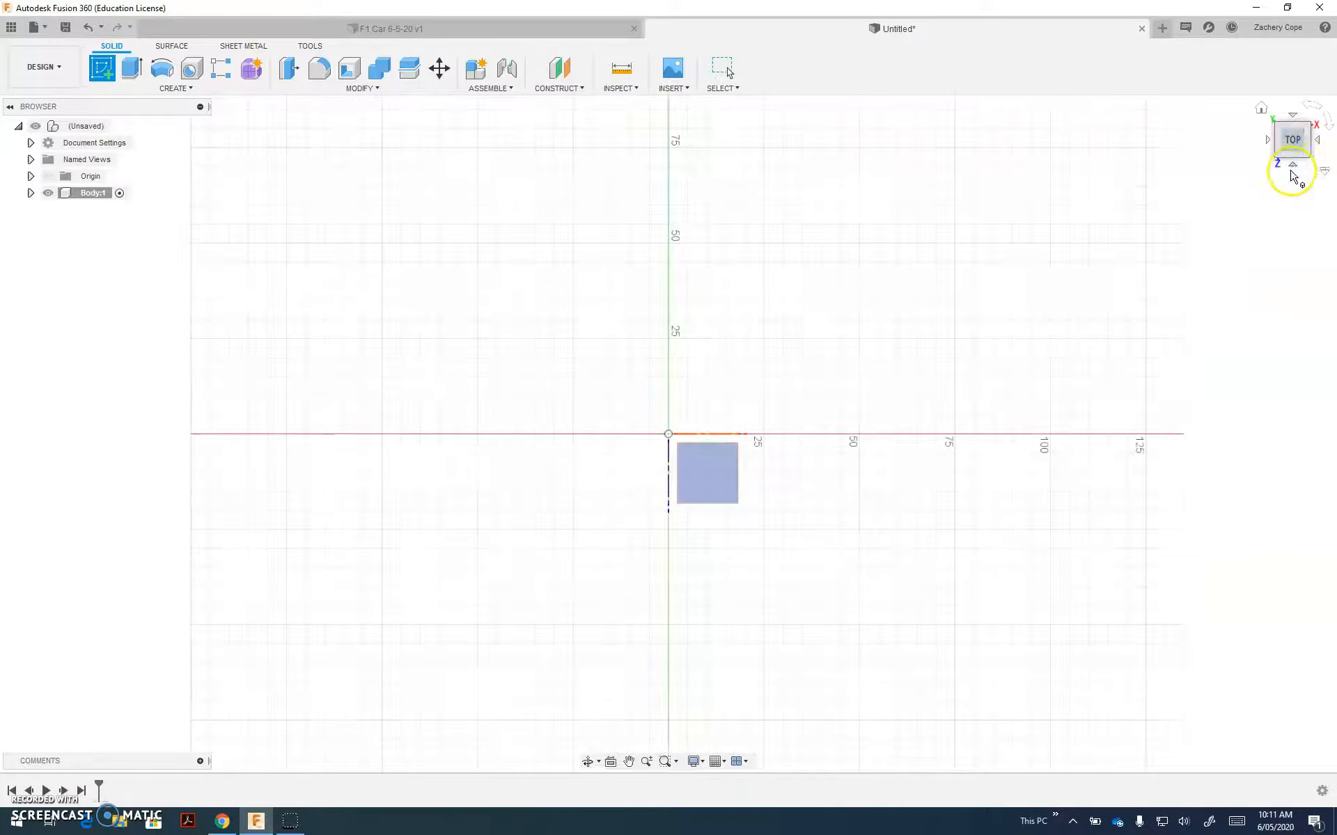
pyautogui.click(720, 490)
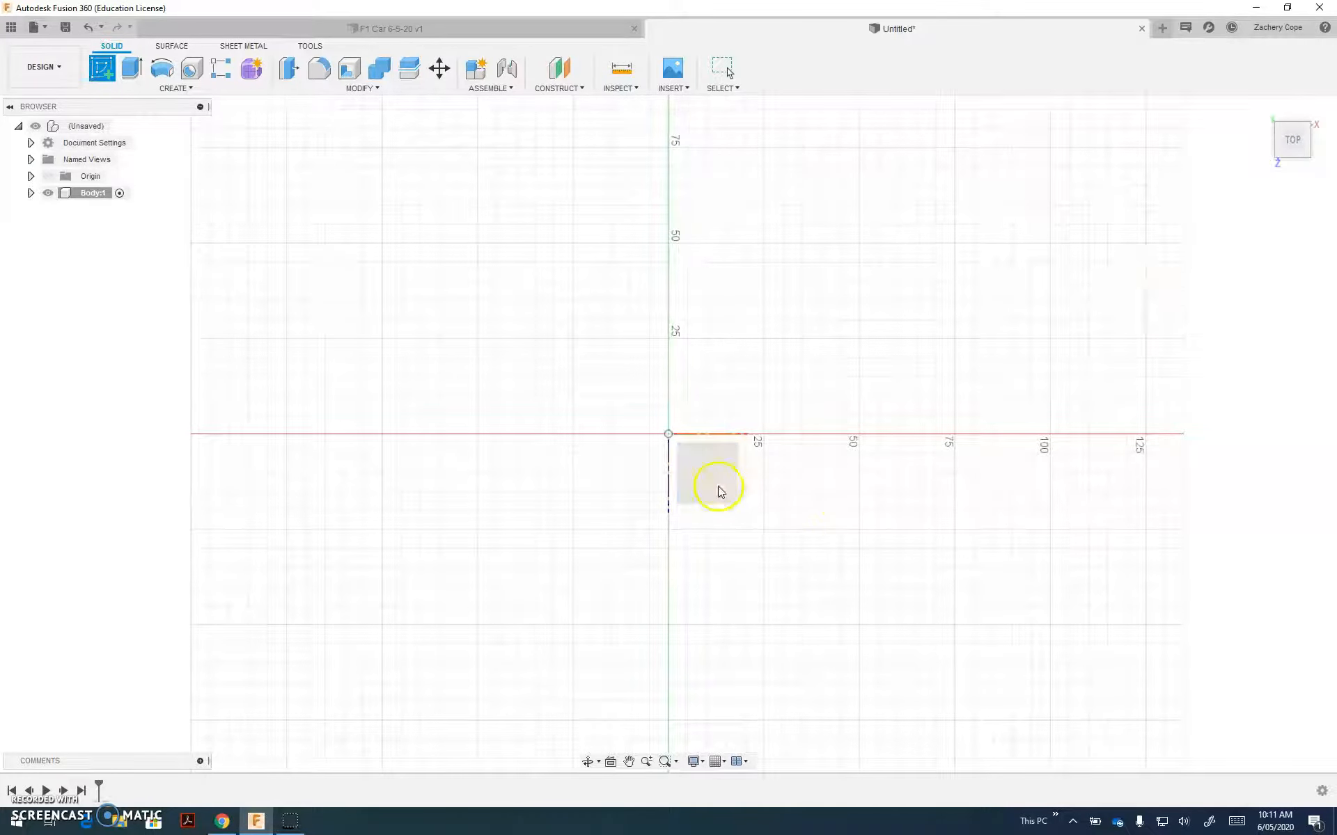
pyautogui.click(717, 480)
# Draw a horizontal line about 200 mm long from the origin along the negative X axis
pyautogui.click(102, 68)
pyautogui.moveTo(668, 434); pyautogui.dragTo(1003, 408, button='middle')
pyautogui.click(1003, 408)
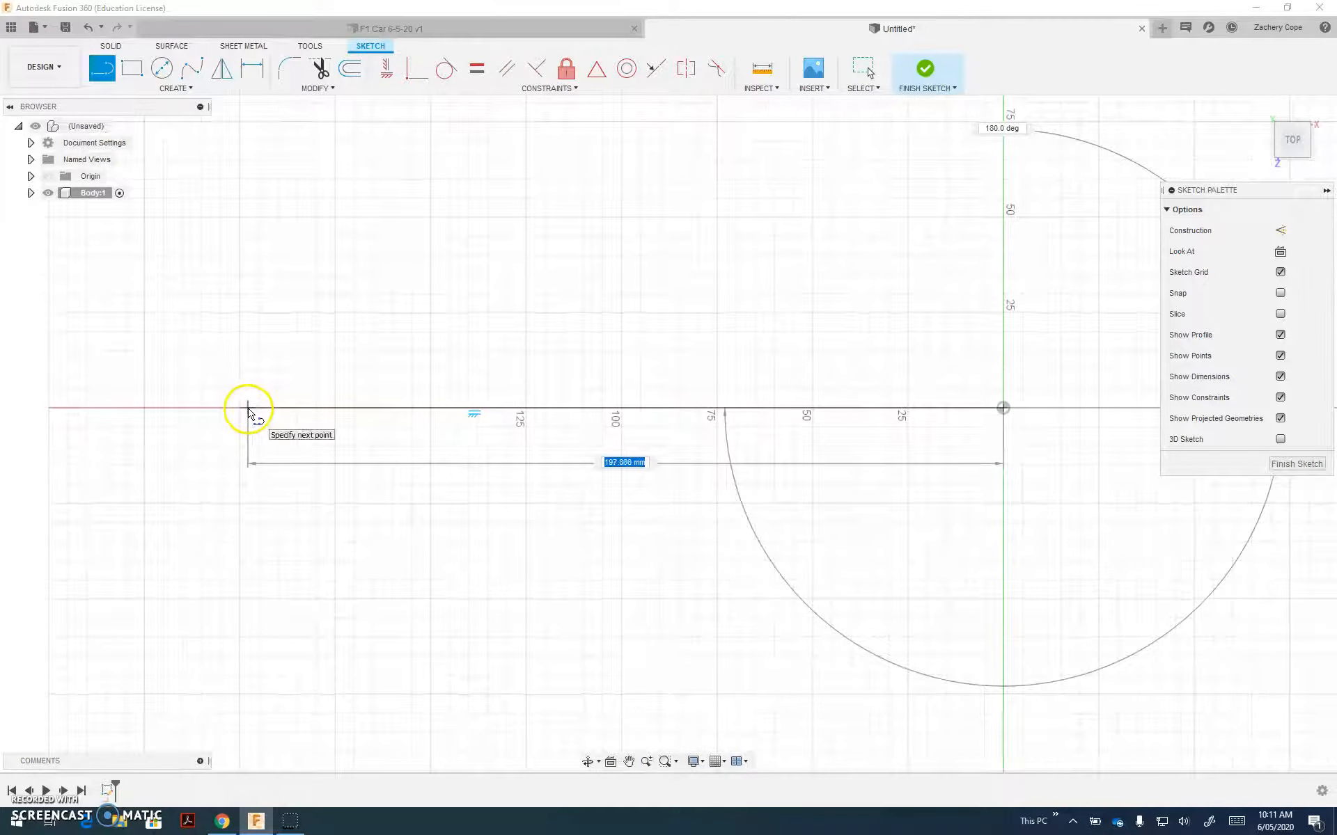
pyautogui.click(241, 408)
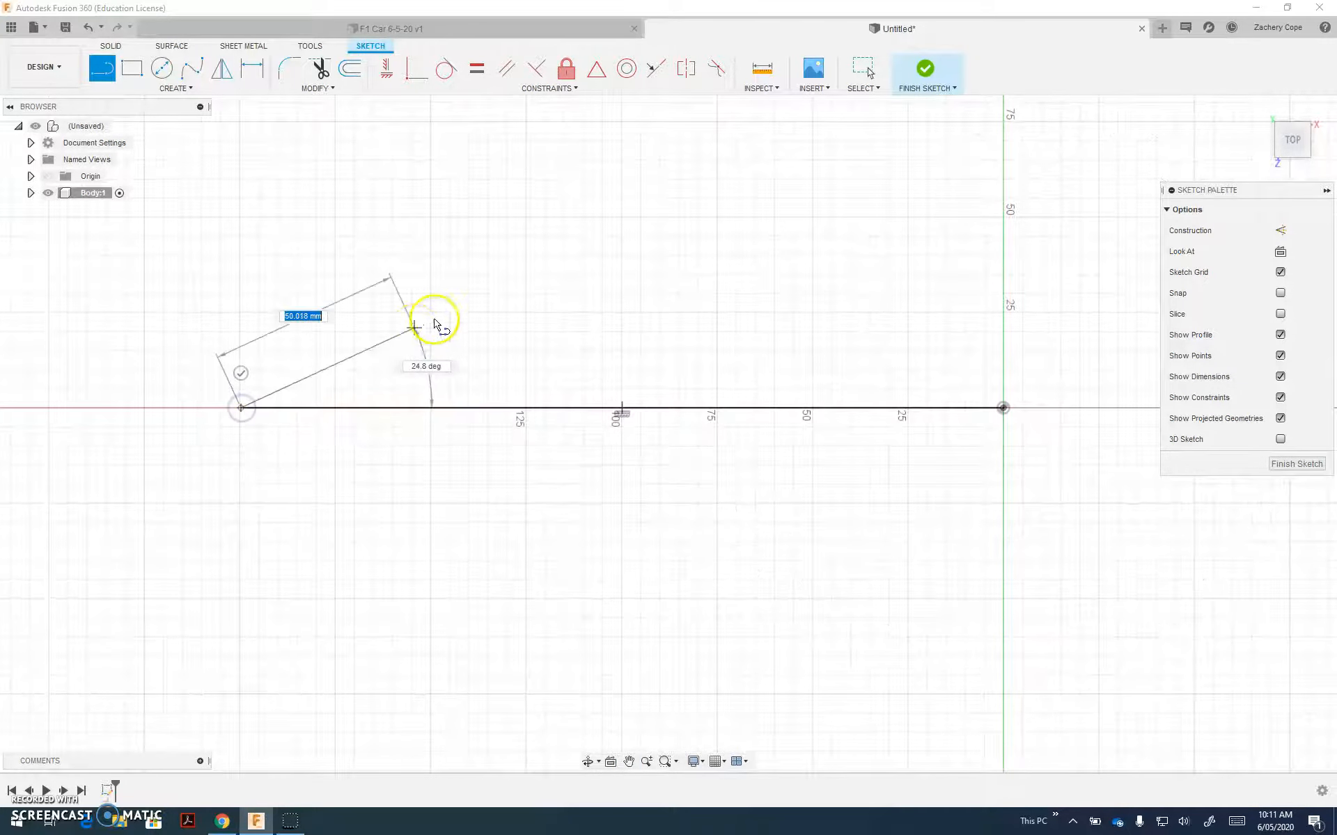
pyautogui.press('Escape')
pyautogui.moveTo(328, 299); pyautogui.dragTo(320, 269, button='middle')
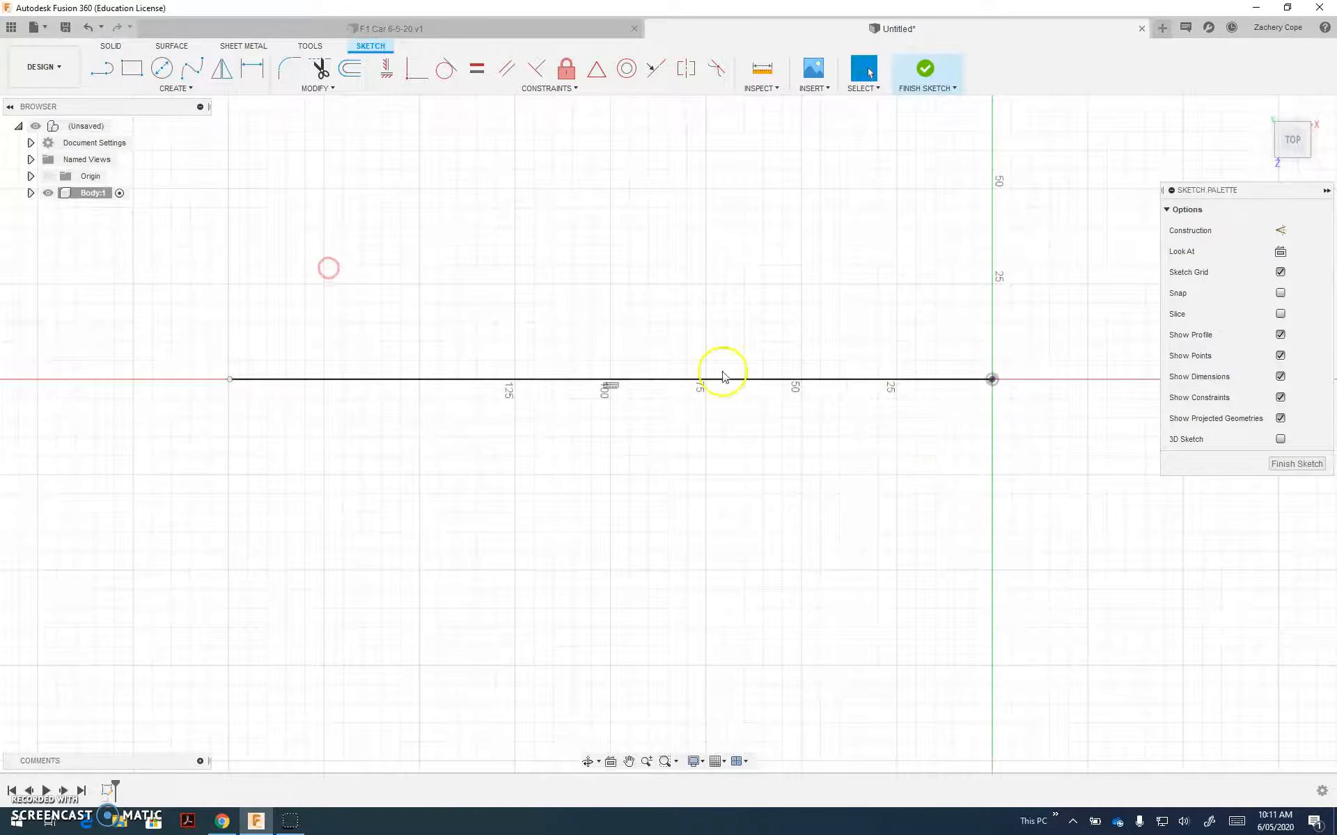
# Draw a stepped outline below the horizontal line, starting near its far end: about 18 mm down, 52 mm across, 16 mm down and 54 mm across
pyautogui.click(99, 70)
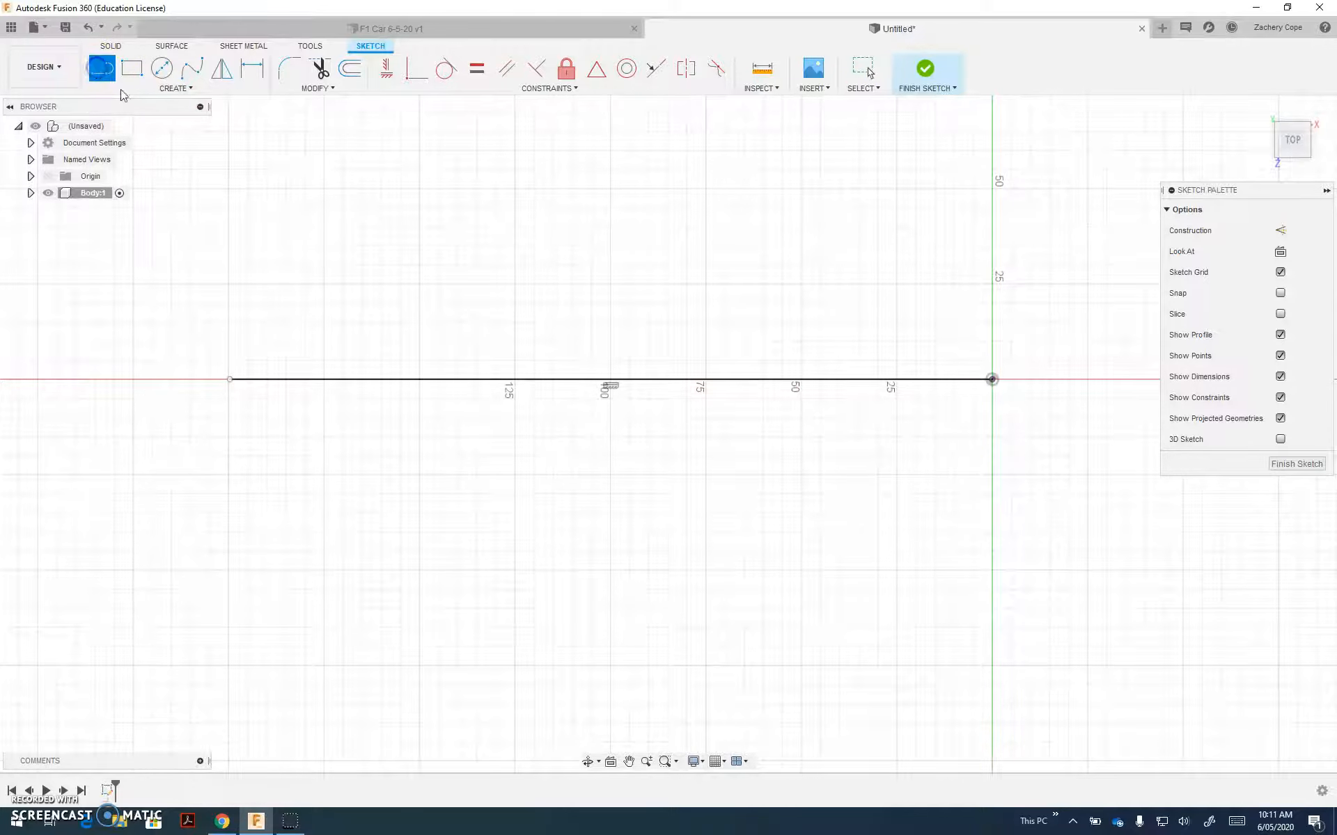
pyautogui.press('Escape')
pyautogui.click(102, 68)
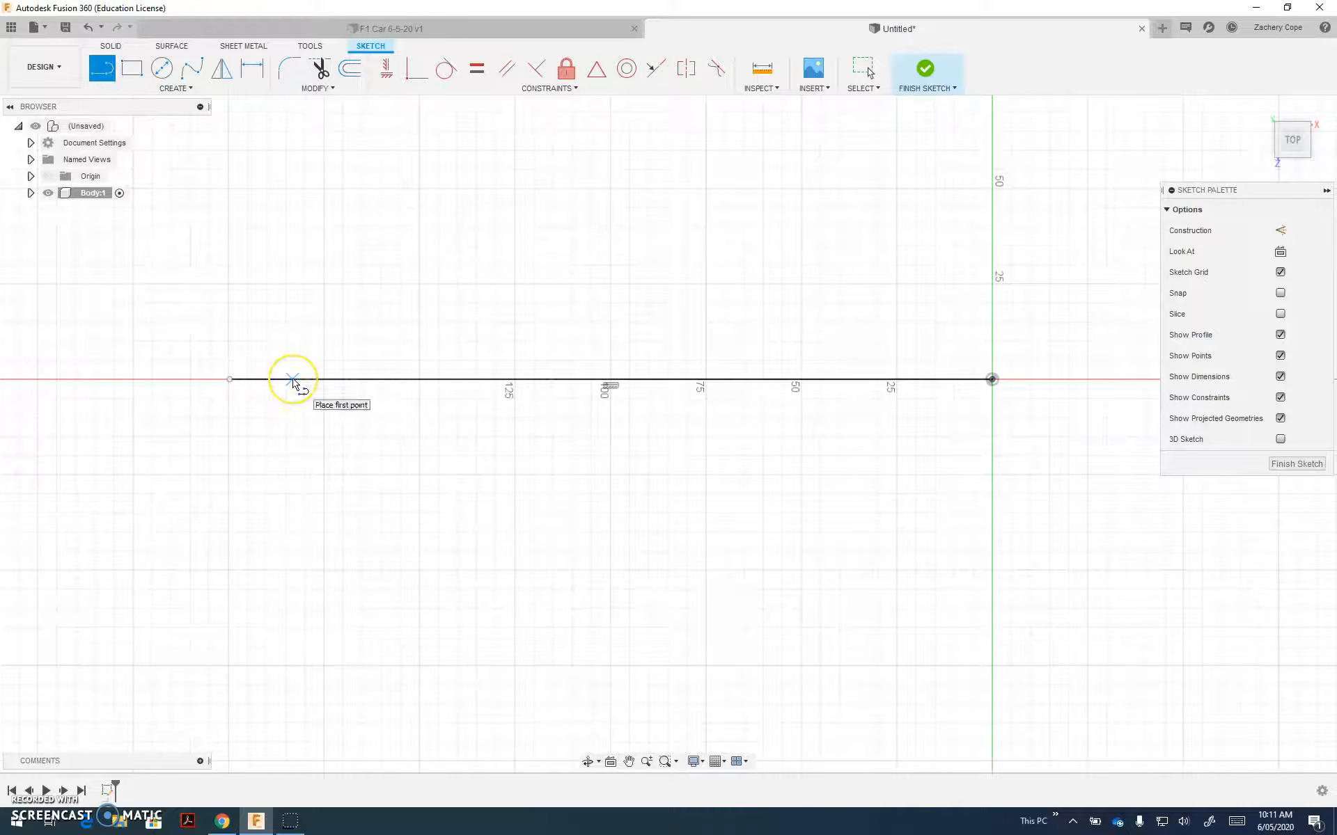
pyautogui.moveTo(292, 380); pyautogui.dragTo(294, 452)
pyautogui.click(293, 449)
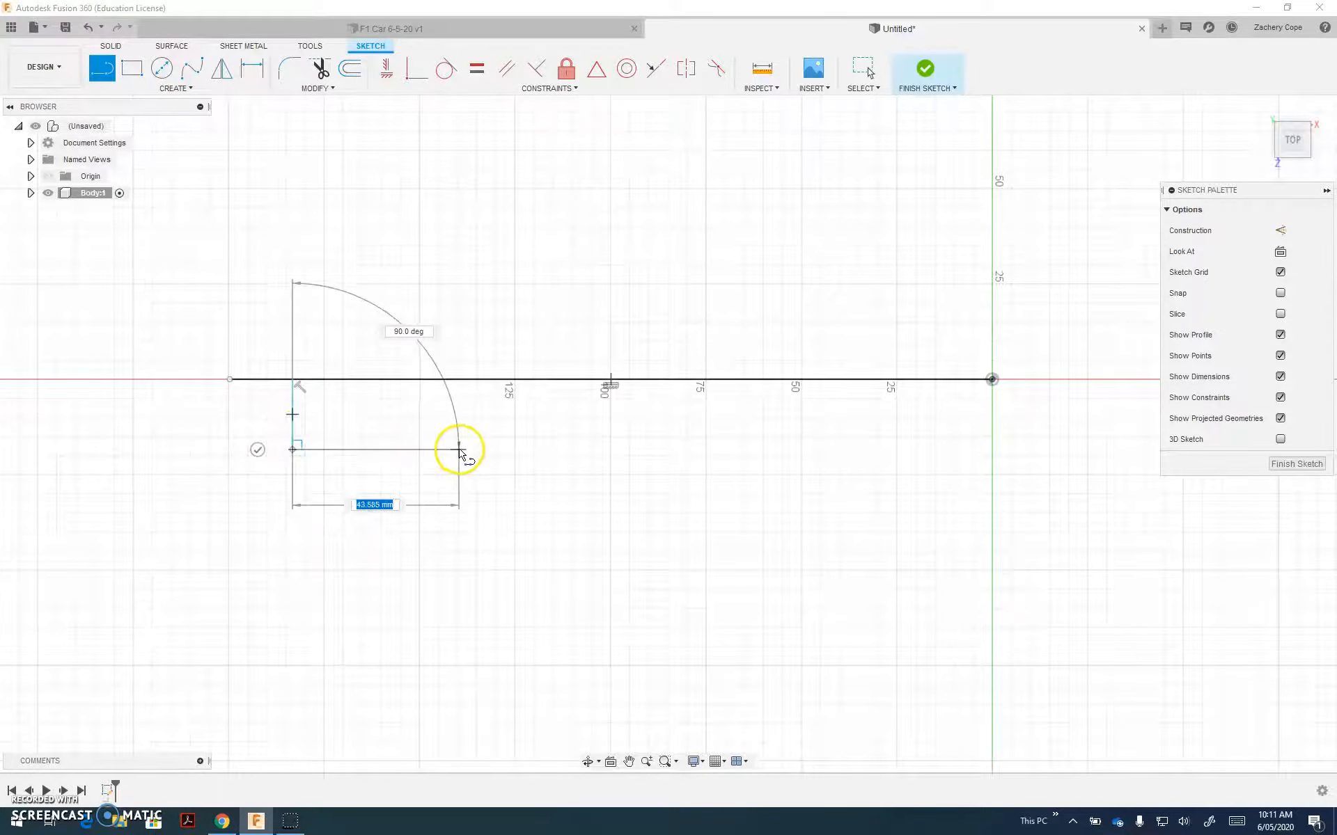
pyautogui.click(492, 449)
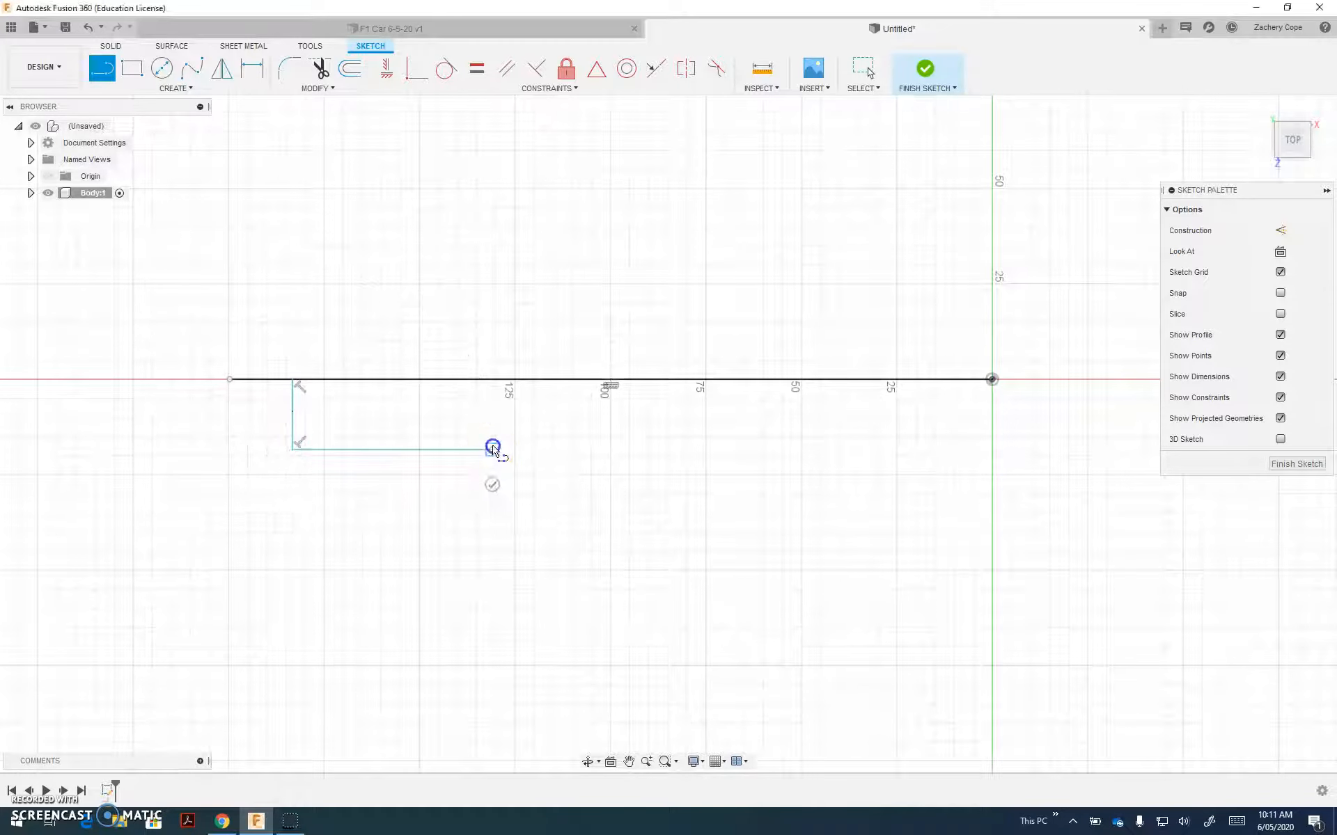
pyautogui.click(492, 509)
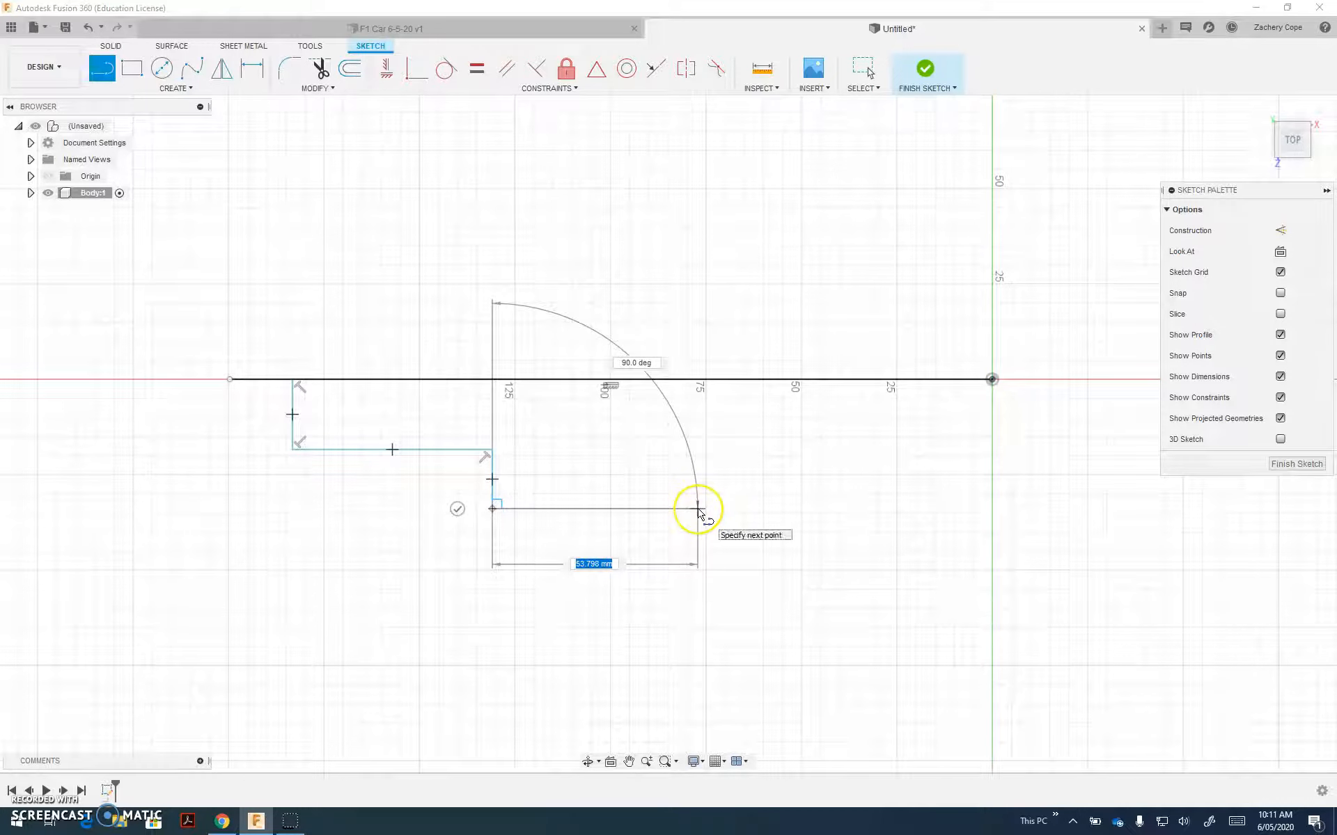
pyautogui.click(698, 510)
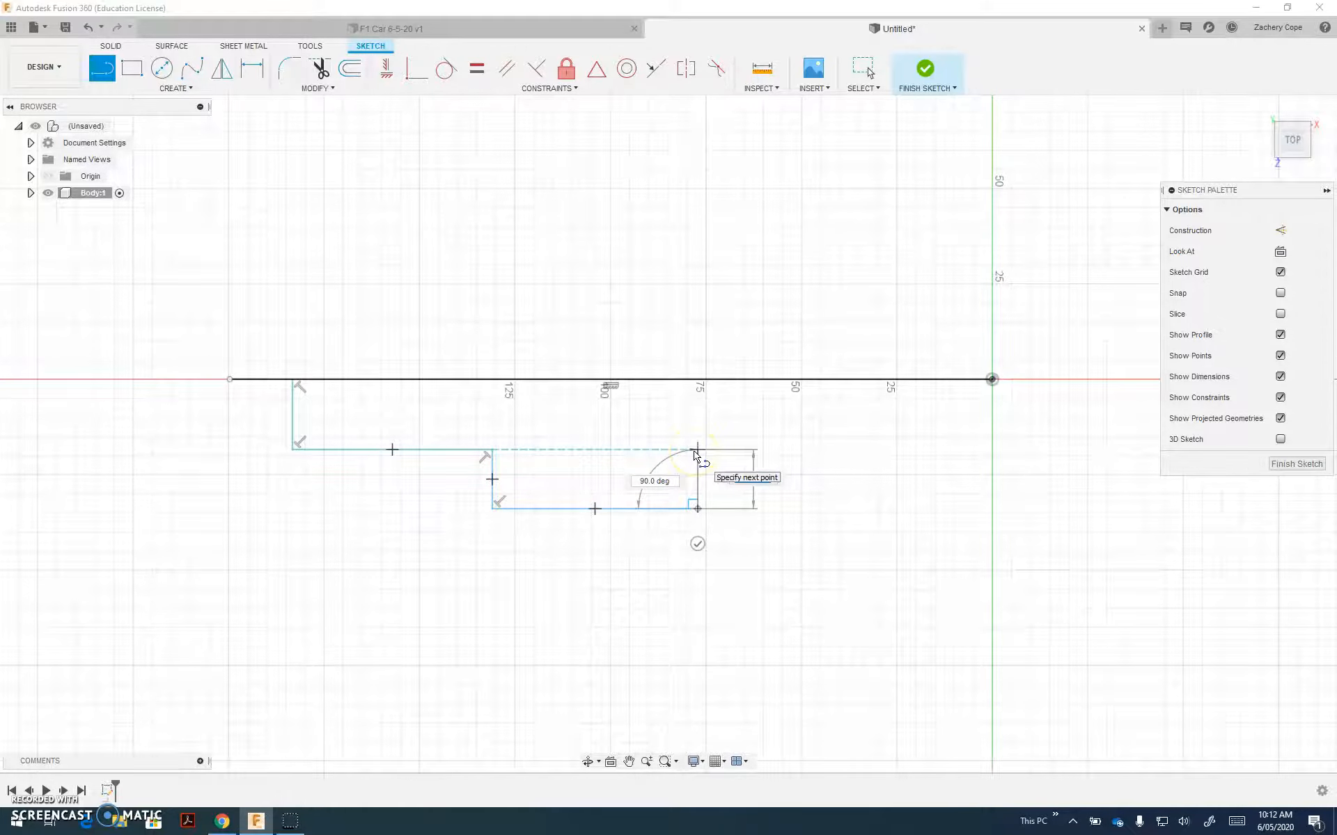
# Continue the outline with a closed four-sided notch: about 17.5 mm up, a sloping top, a vertical side and a sloping closing line
pyautogui.click(697, 451)
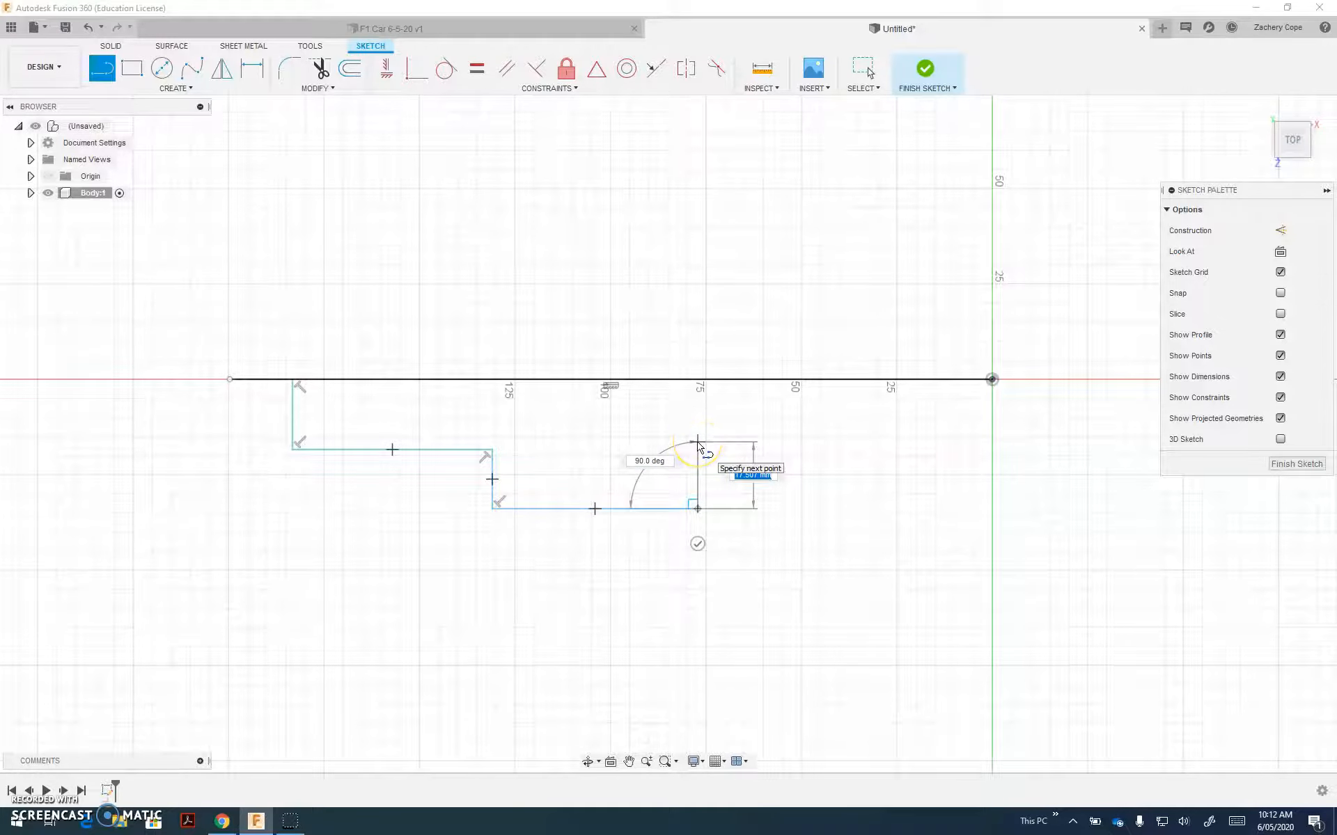
pyautogui.click(697, 441)
pyautogui.click(812, 424)
pyautogui.click(810, 485)
pyautogui.click(698, 509)
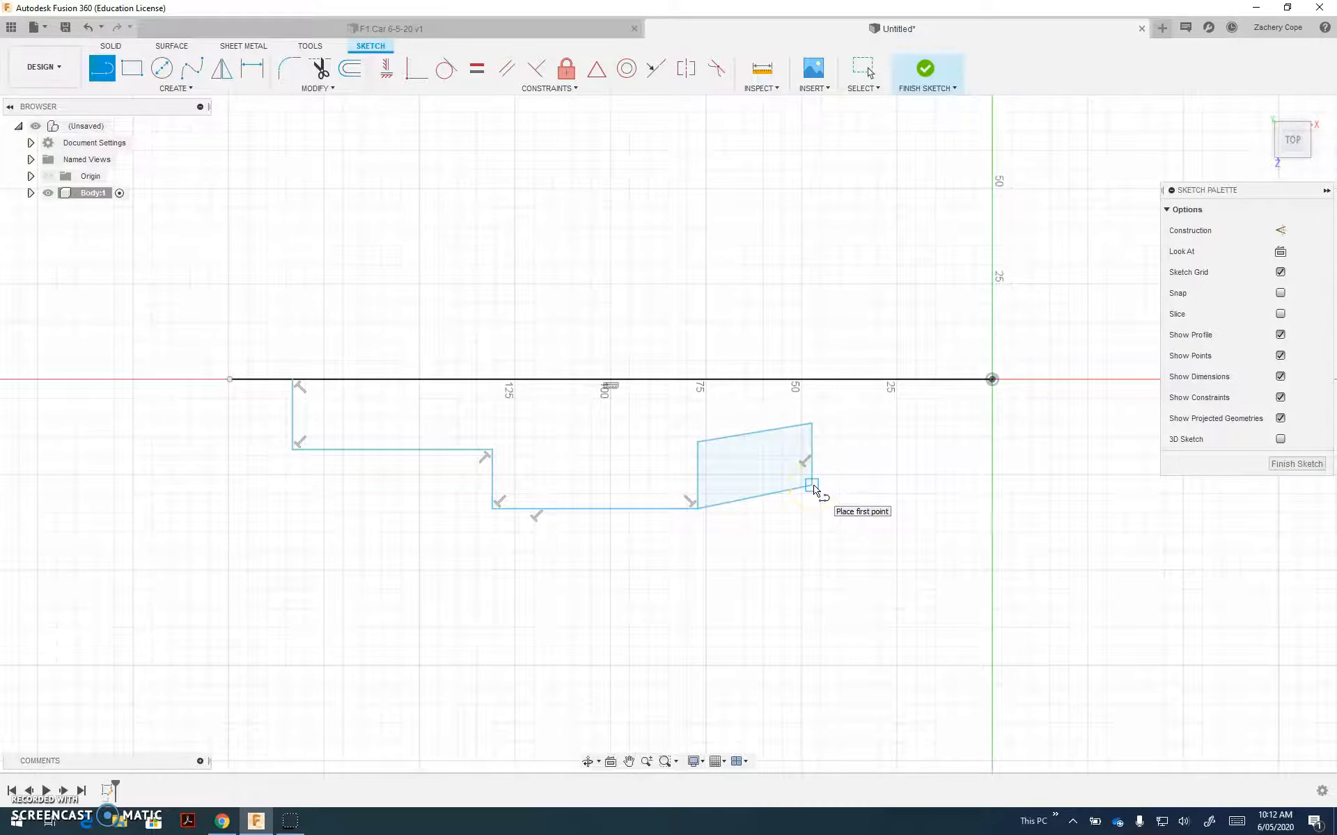
# Draw a tangent arc from the notch's outer lower corner to the vertical axis, and close the profile with a line up to the origin
pyautogui.moveTo(813, 486); pyautogui.dragTo(992, 422)
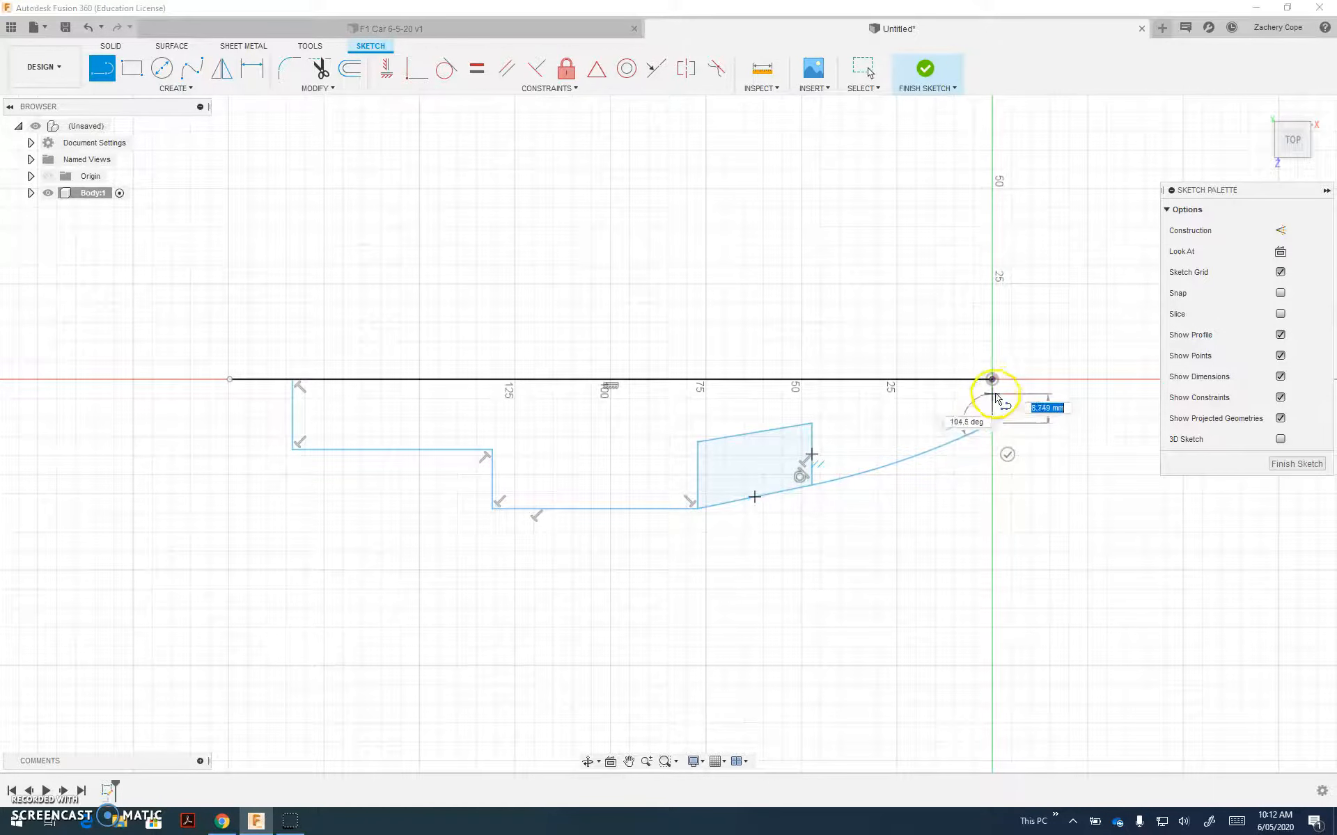
pyautogui.click(994, 381)
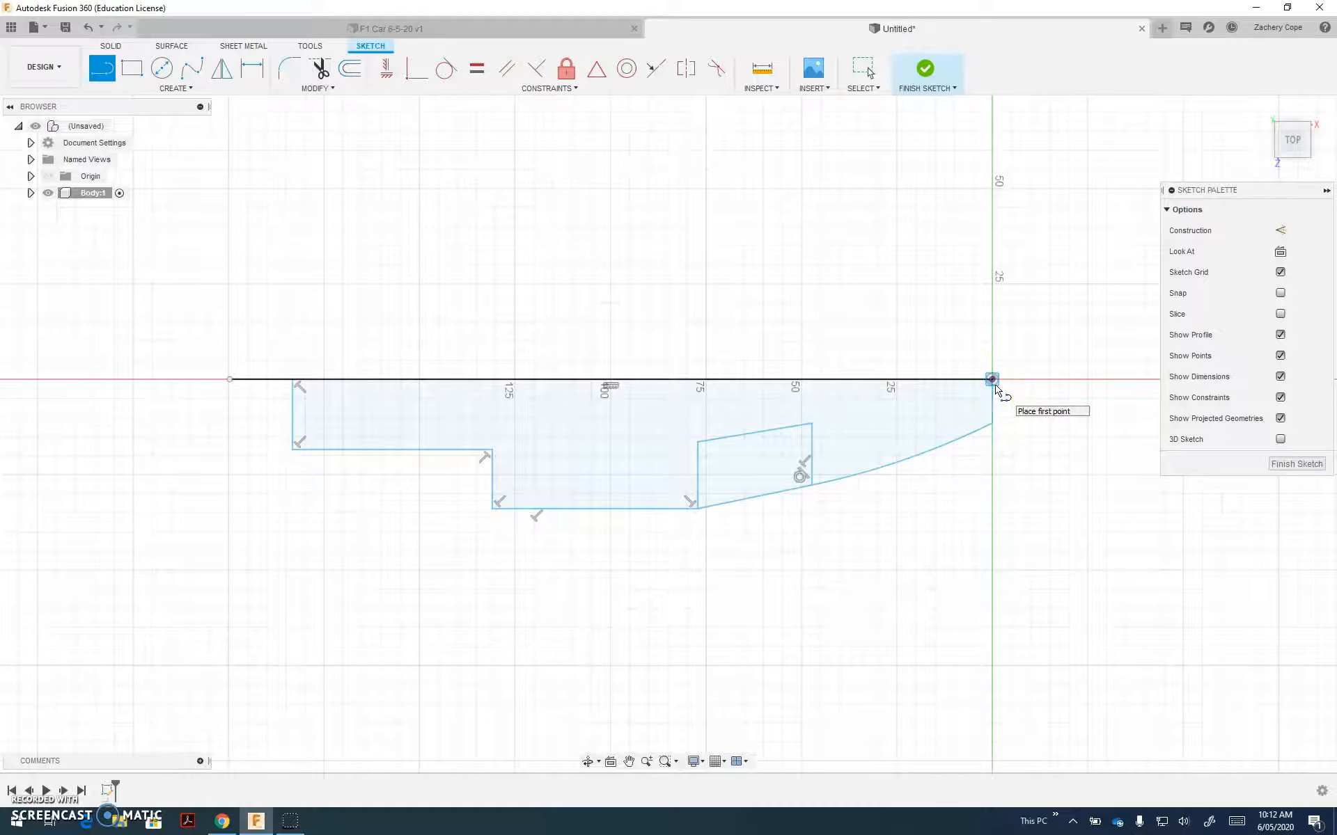
pyautogui.press('Escape')
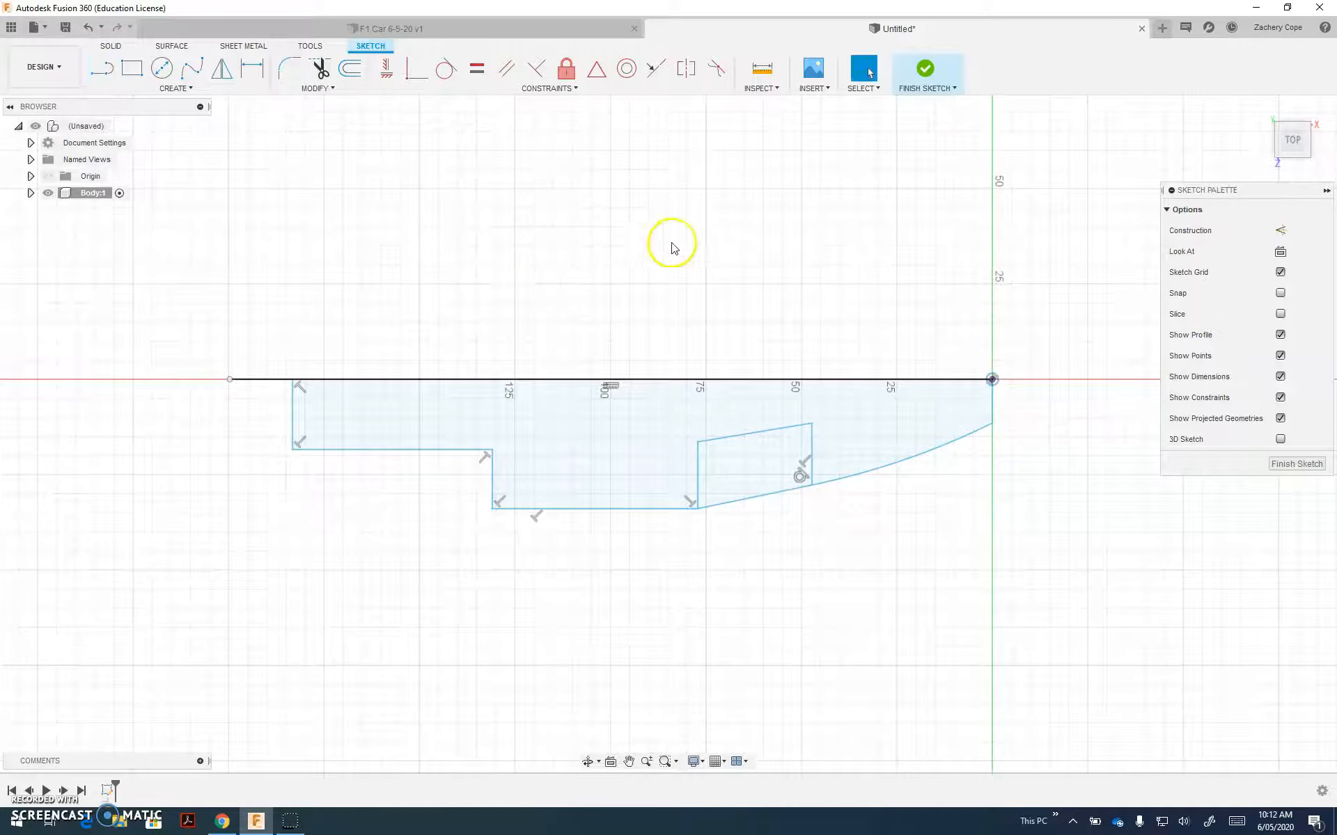
# Draw an ellipse centred where the first vertical line meets the long line, about 37 mm high and 33 mm wide, reaching the long line's end
pyautogui.click(203, 88)
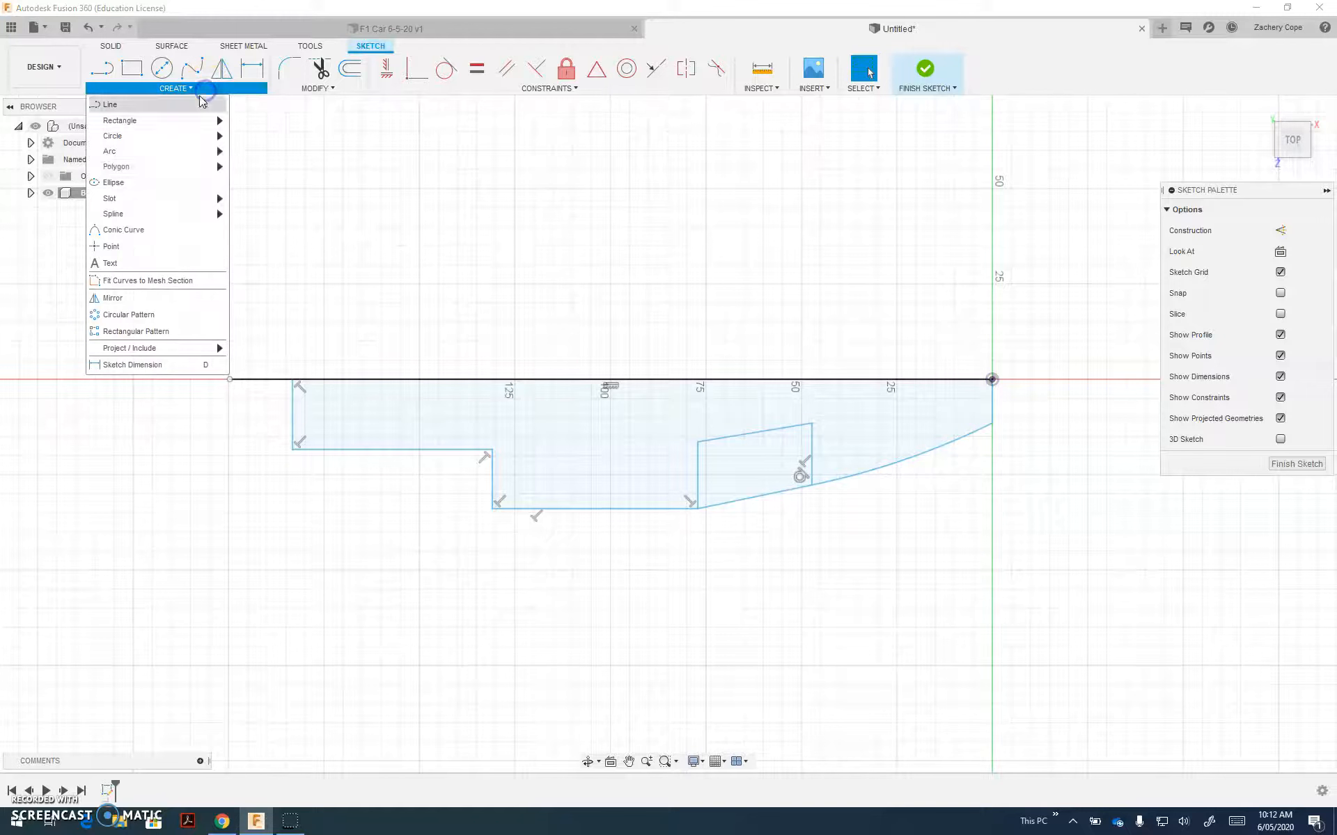
pyautogui.click(126, 187)
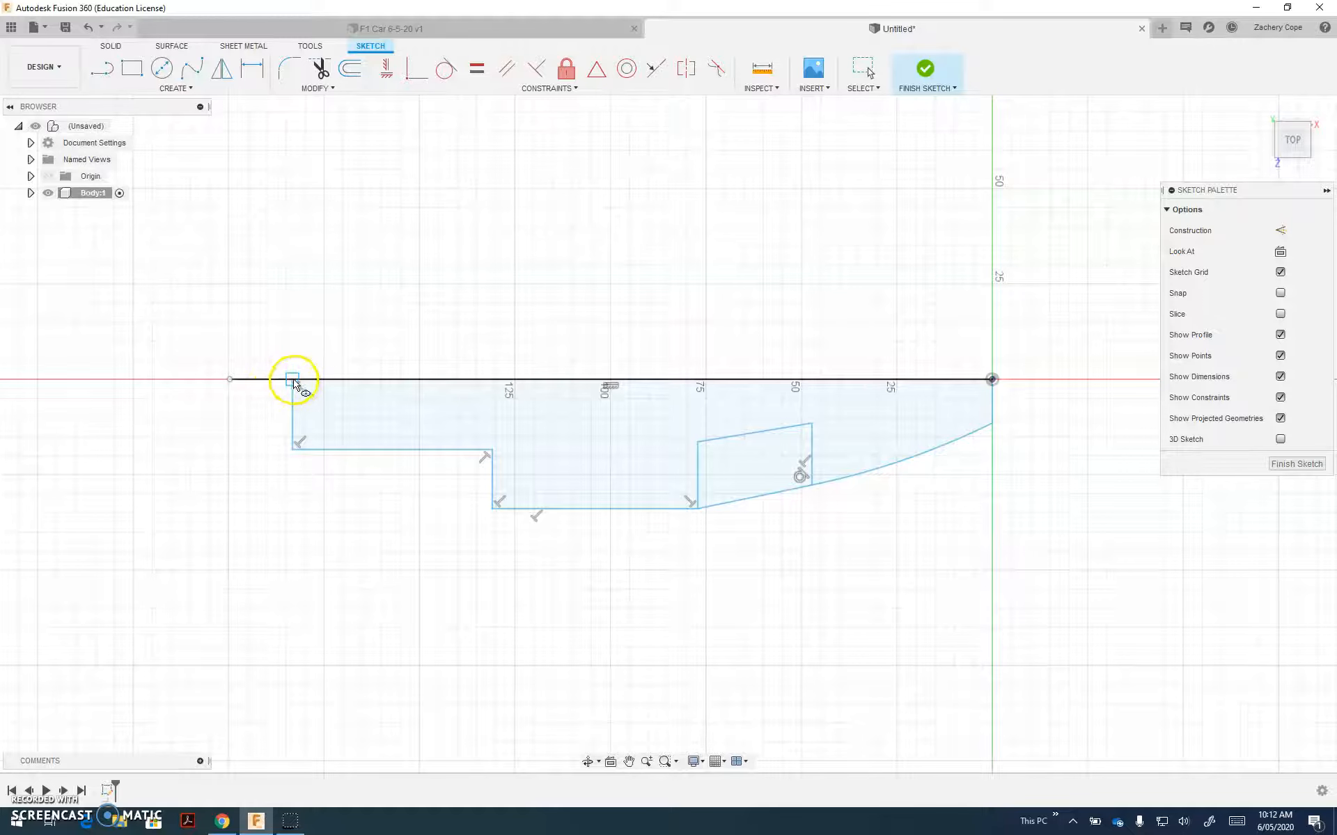
pyautogui.click(292, 380)
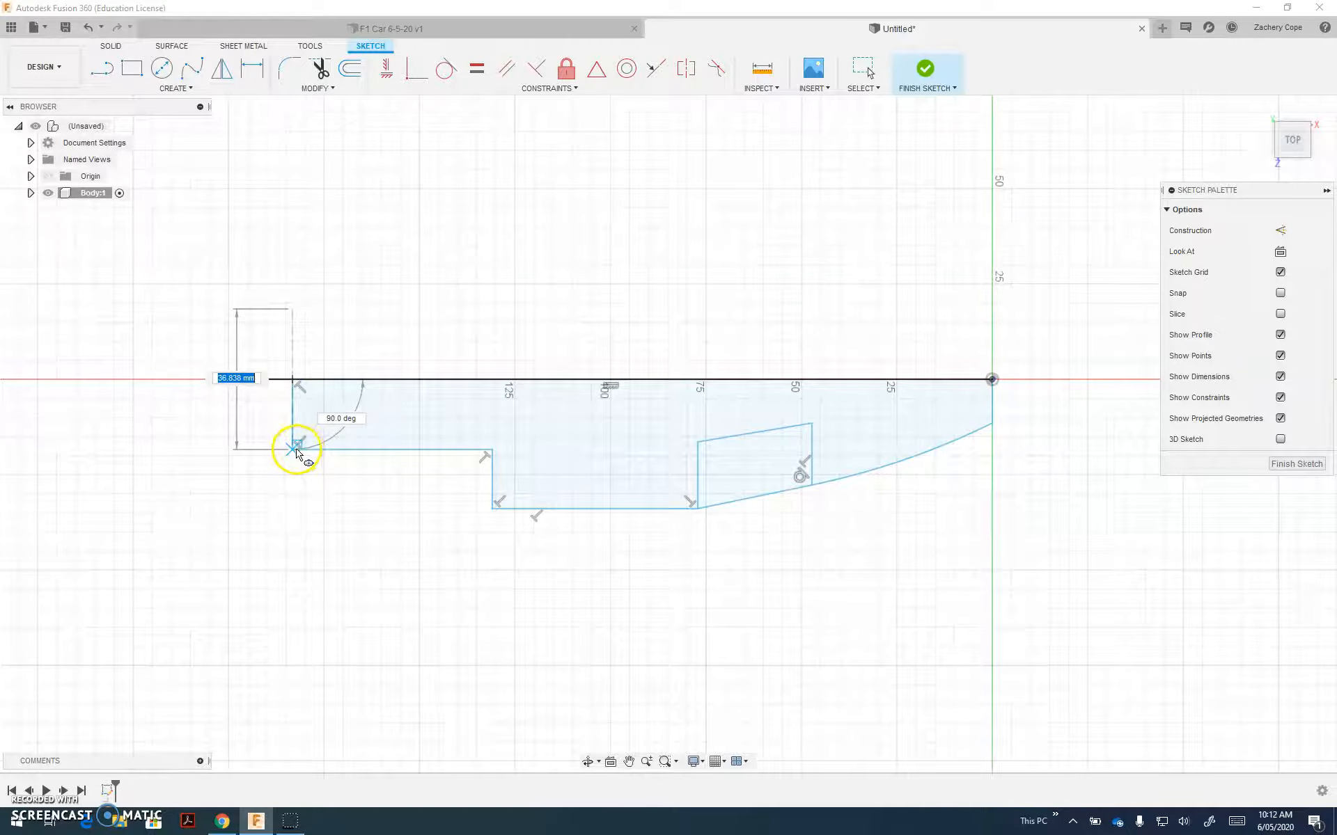
pyautogui.click(293, 449)
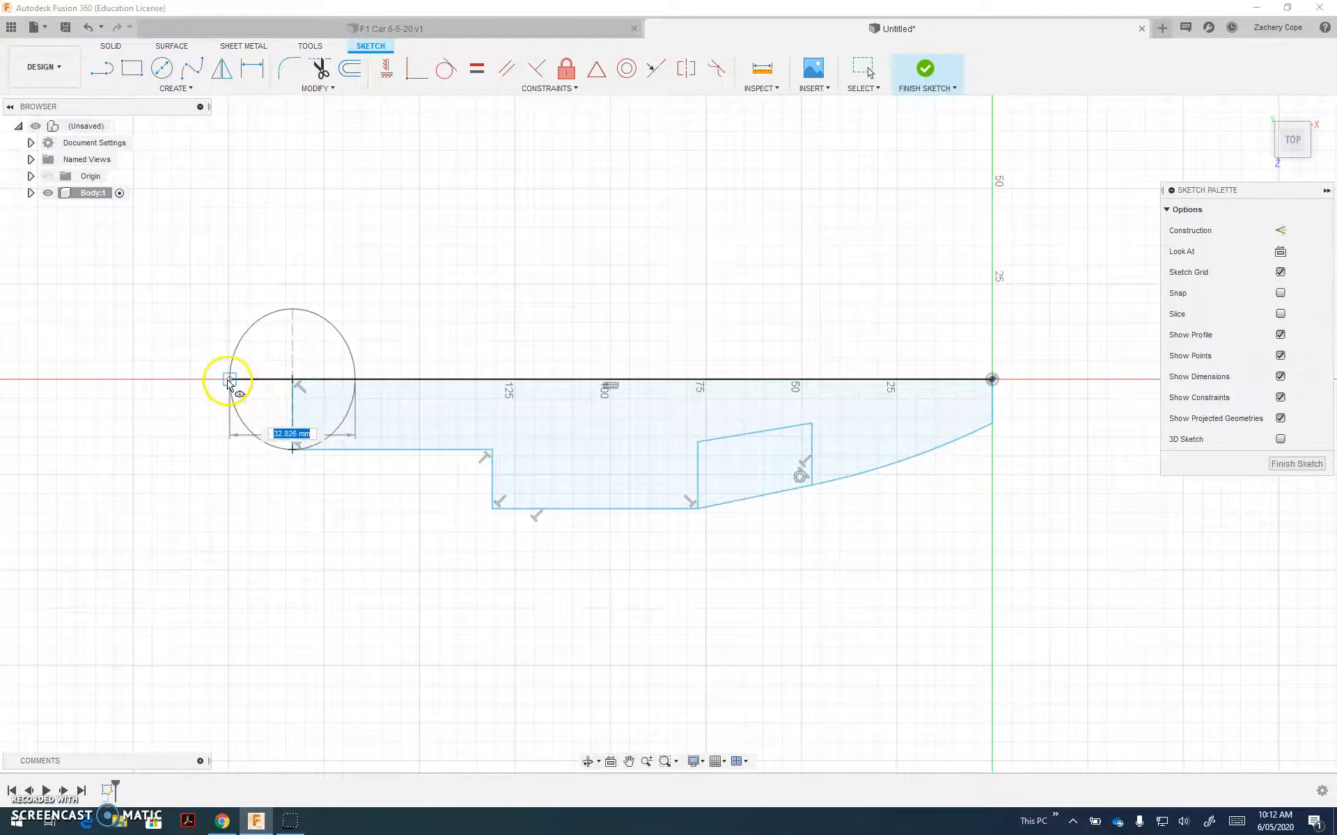
pyautogui.click(229, 382)
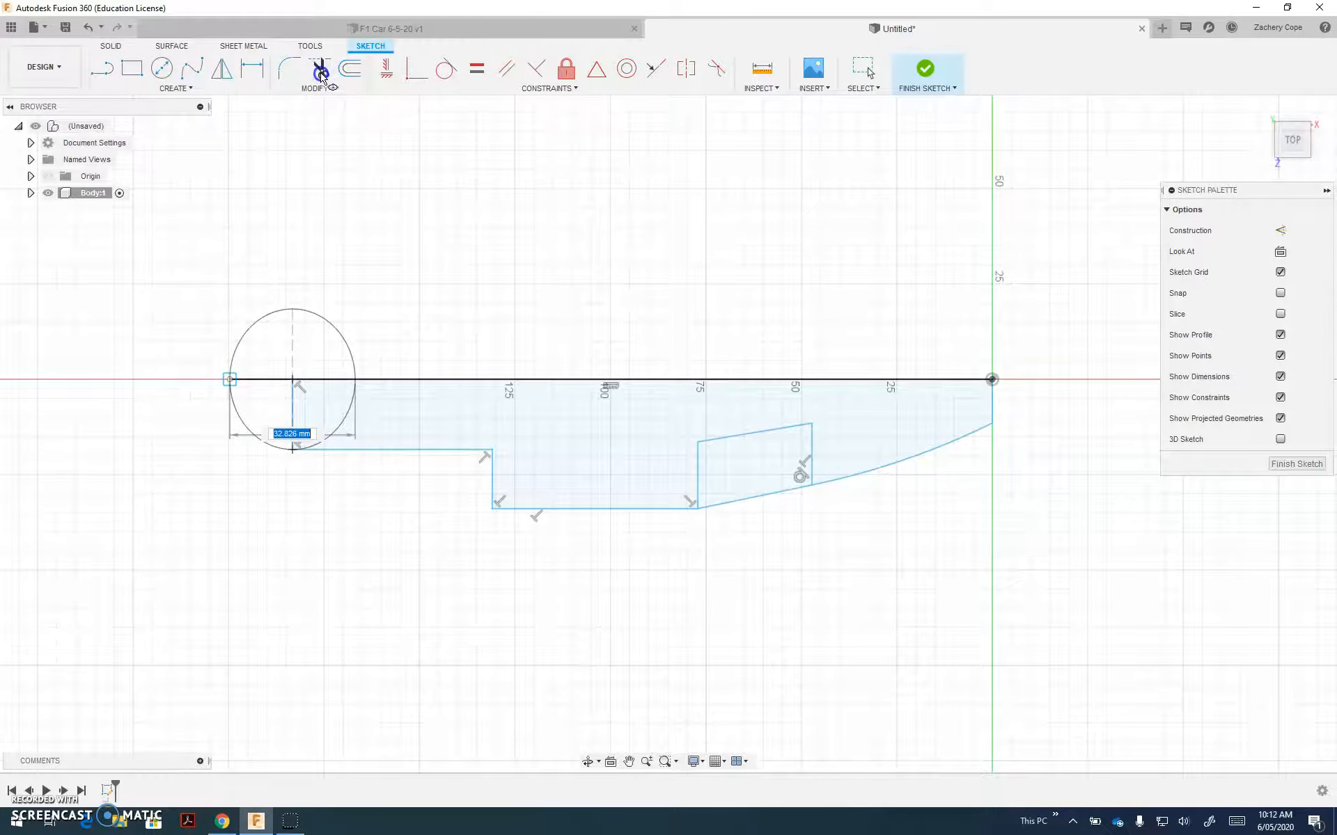
# Trim the ellipse's upper half and its inner lower quarter, keeping only the outer lower curve
pyautogui.click(321, 71)
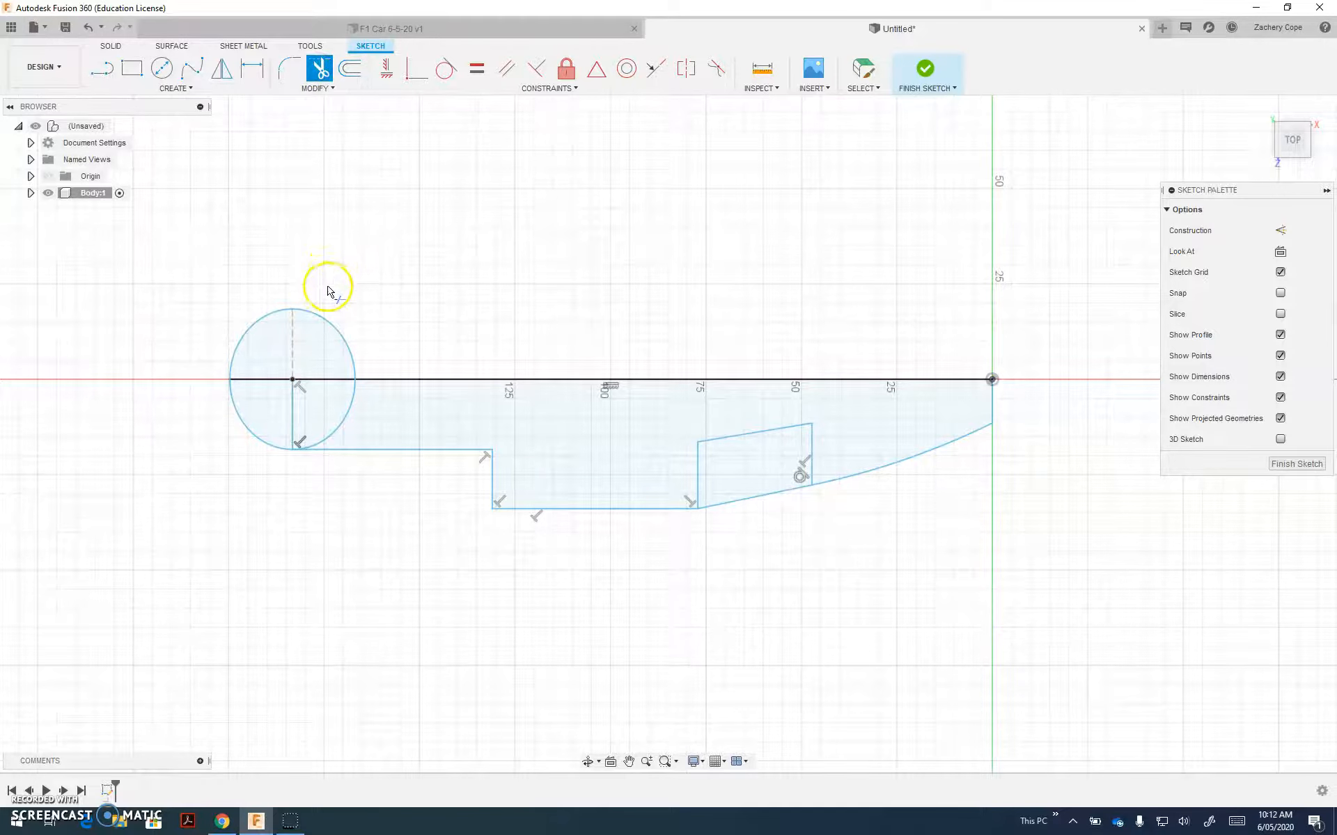
pyautogui.click(318, 321)
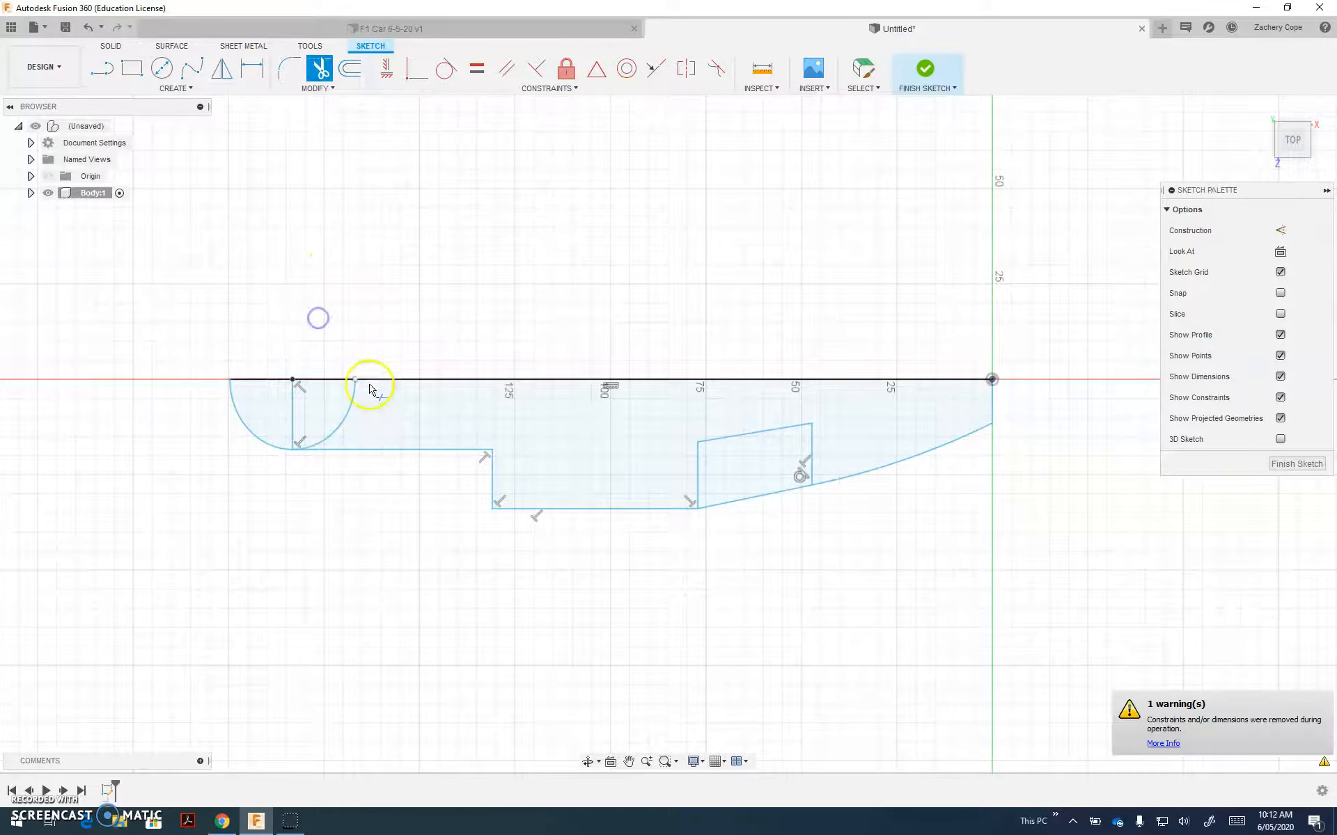
pyautogui.click(348, 421)
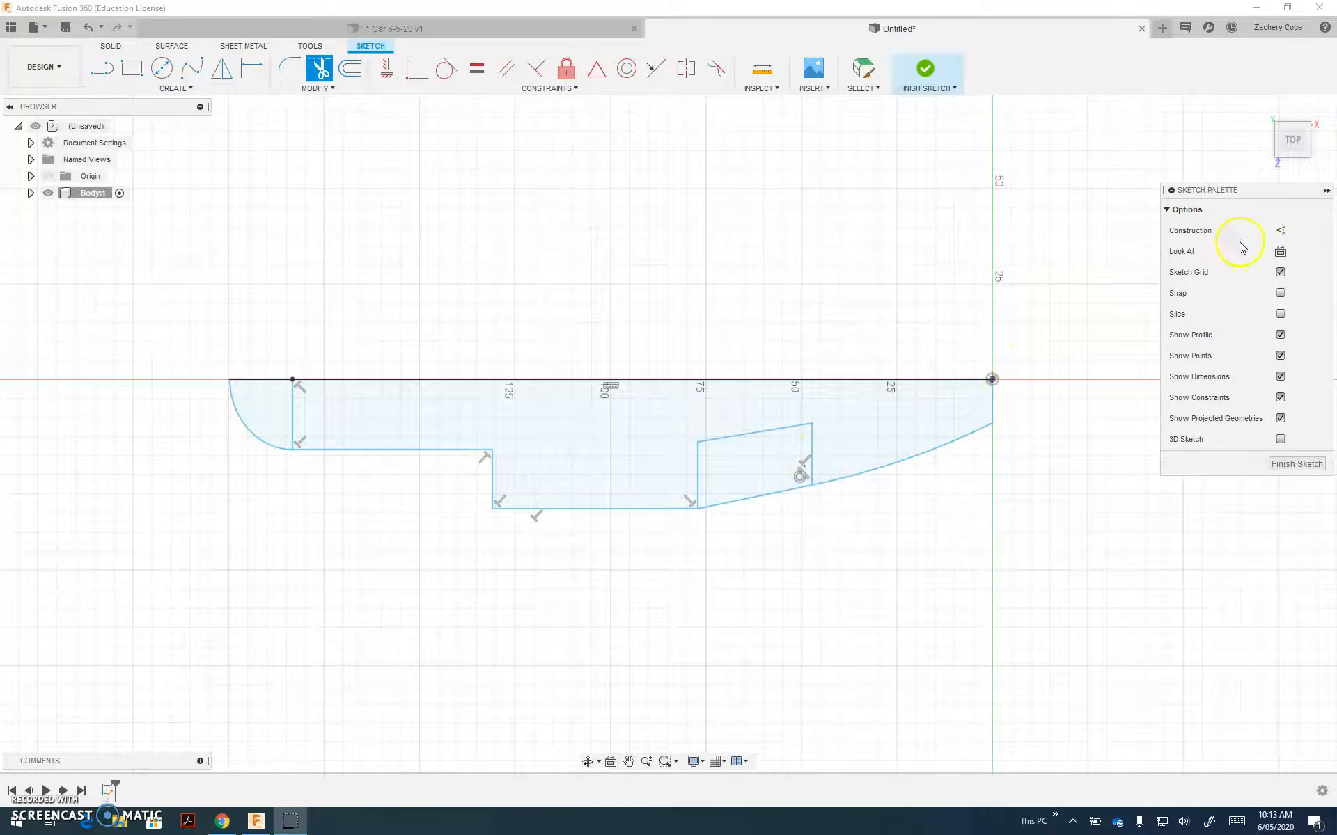
pyautogui.click(1281, 231)
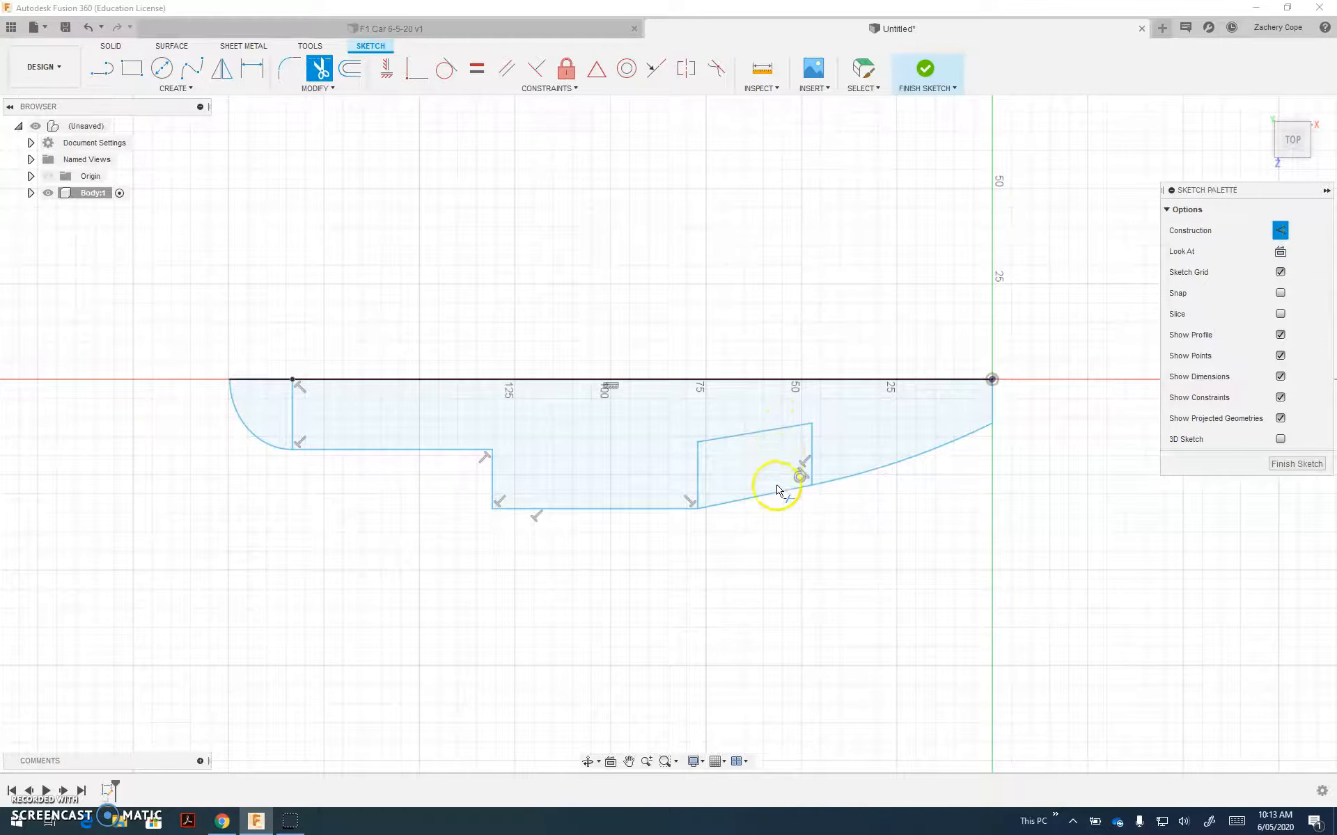
pyautogui.click(776, 496)
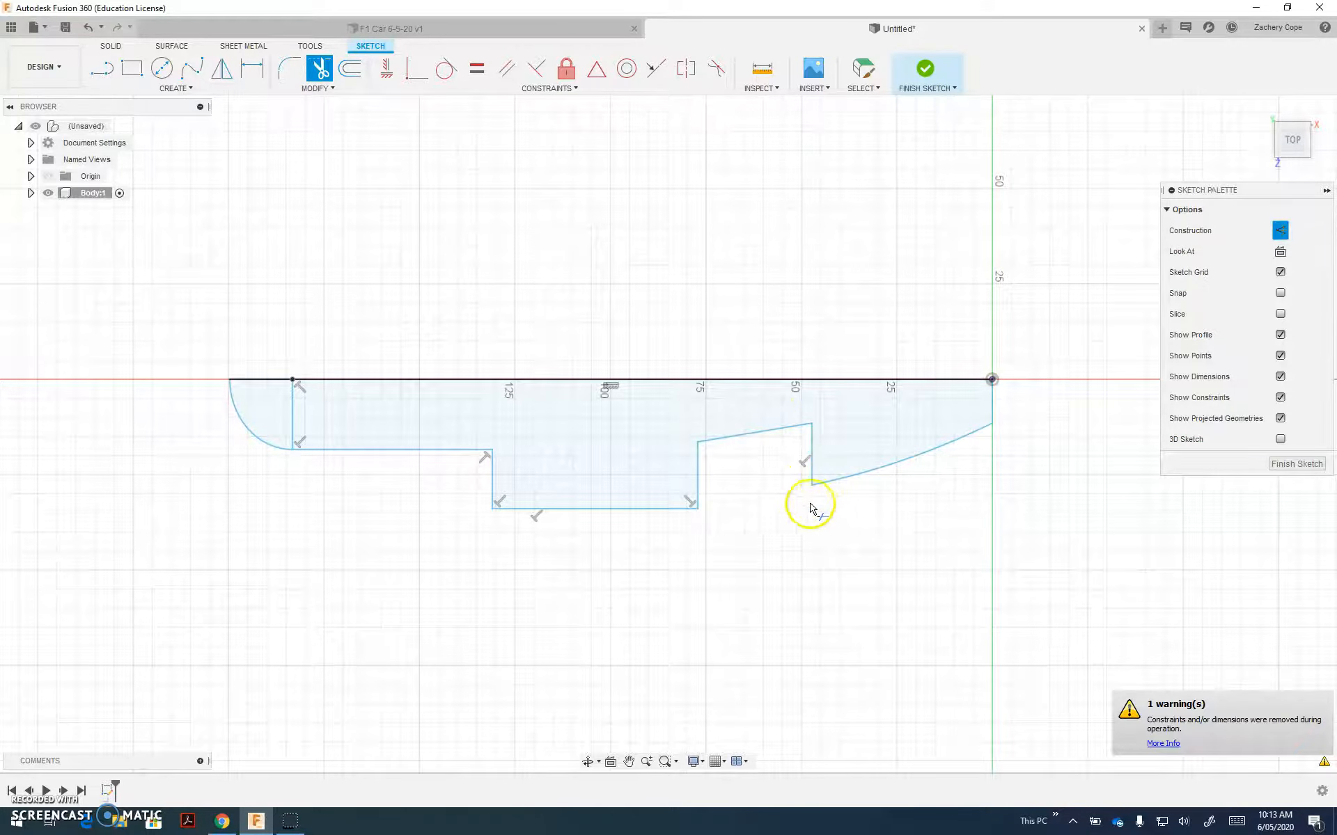
pyautogui.click(88, 28)
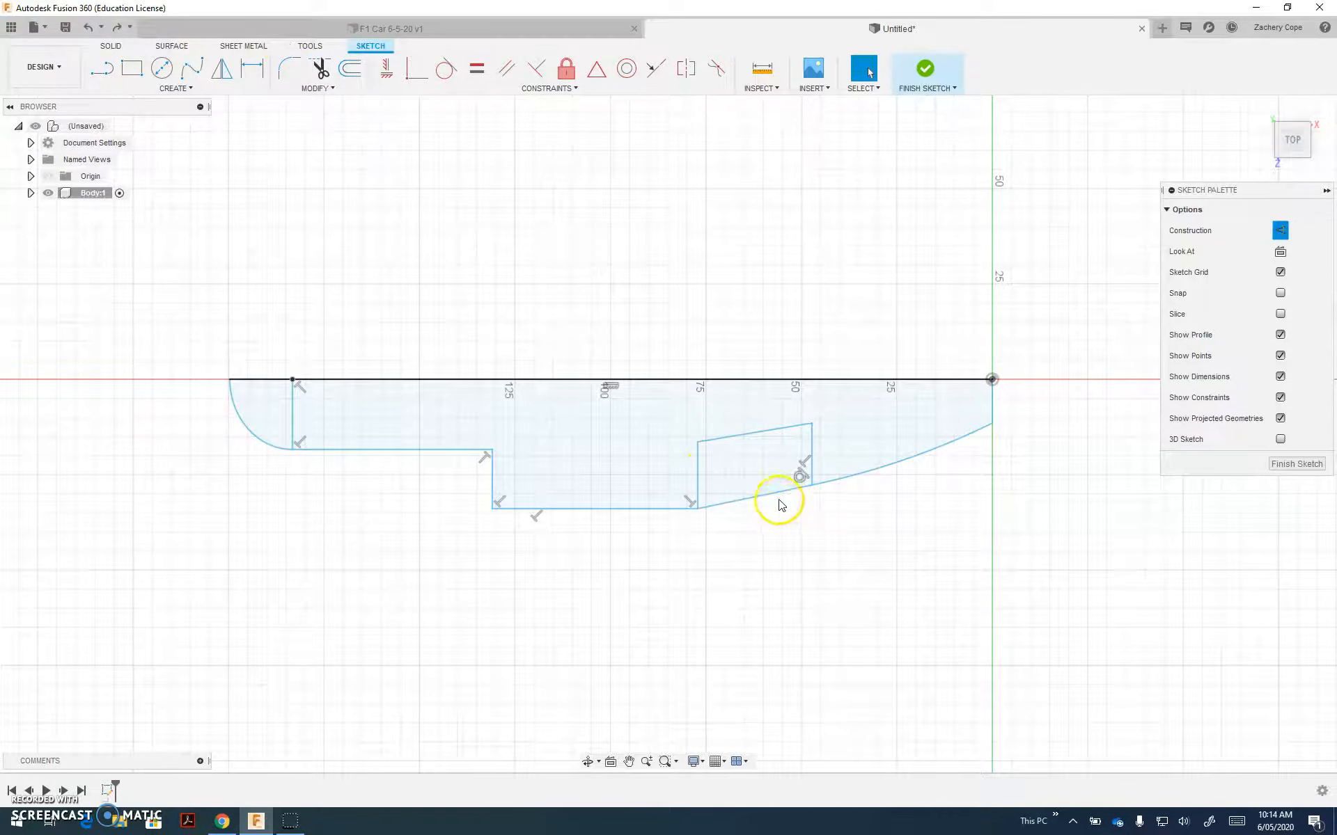
# Convert the notch's sloping closing line and the vertical line beside the elliptical end to construction lines
pyautogui.click(778, 494)
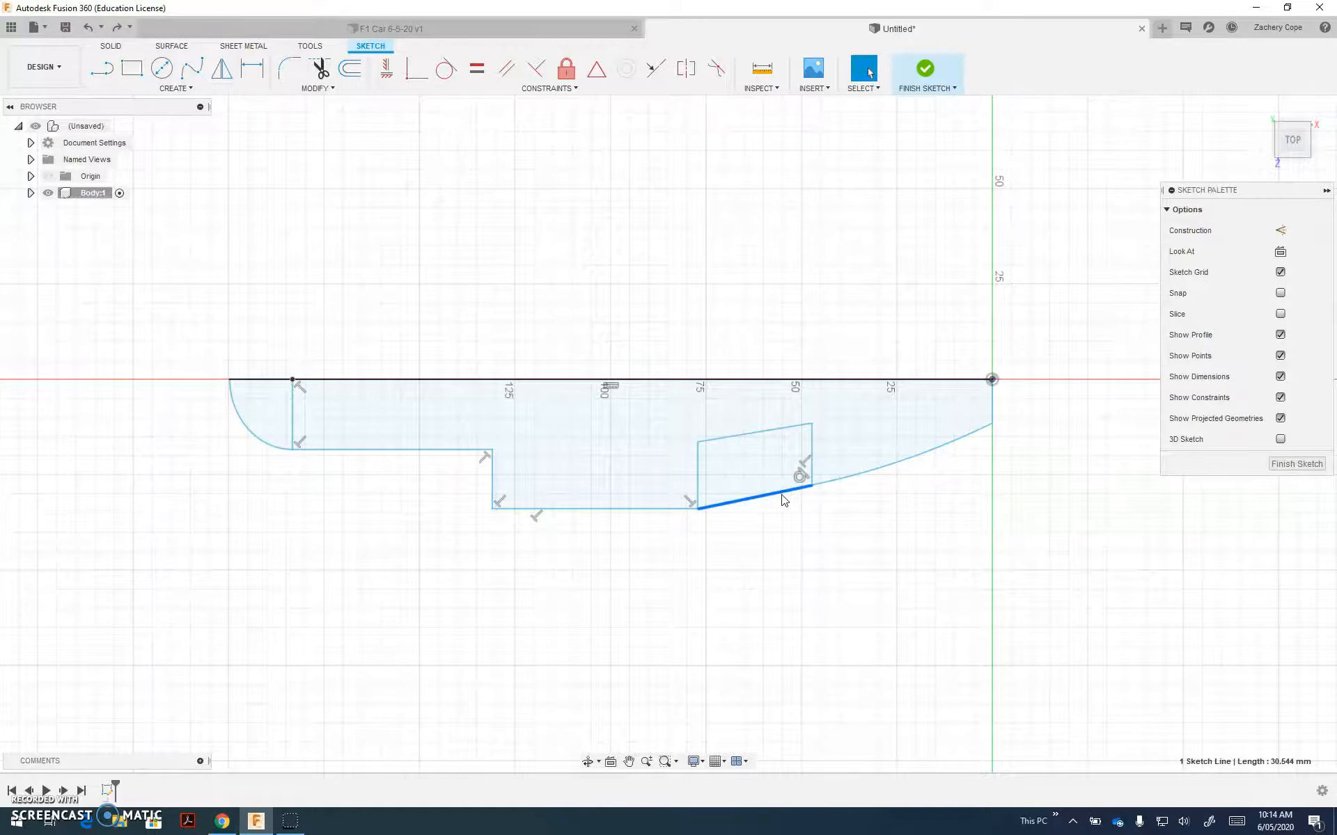
pyautogui.click(781, 504)
pyautogui.click(779, 493)
pyautogui.click(1281, 231)
pyautogui.click(874, 626)
pyautogui.click(290, 416)
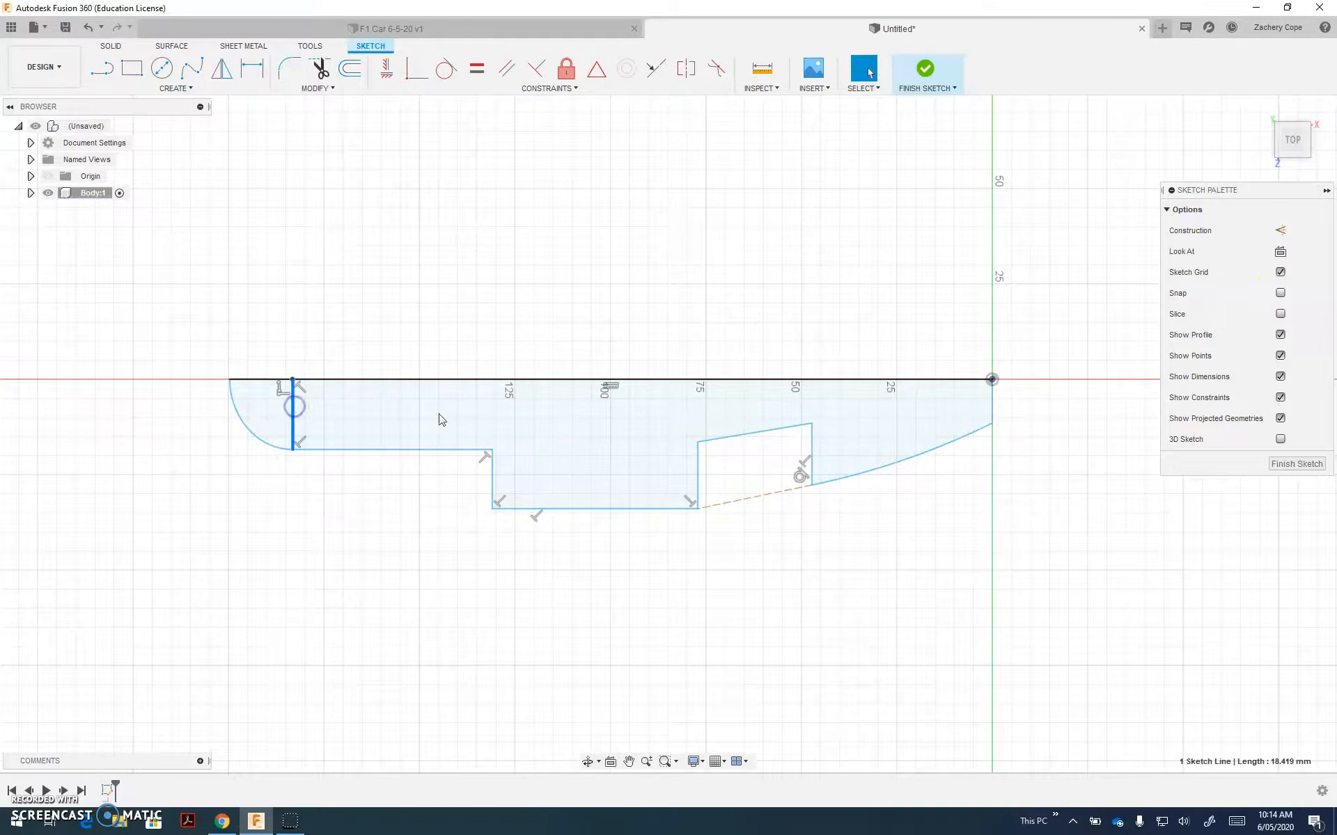
pyautogui.click(1279, 232)
pyautogui.click(746, 254)
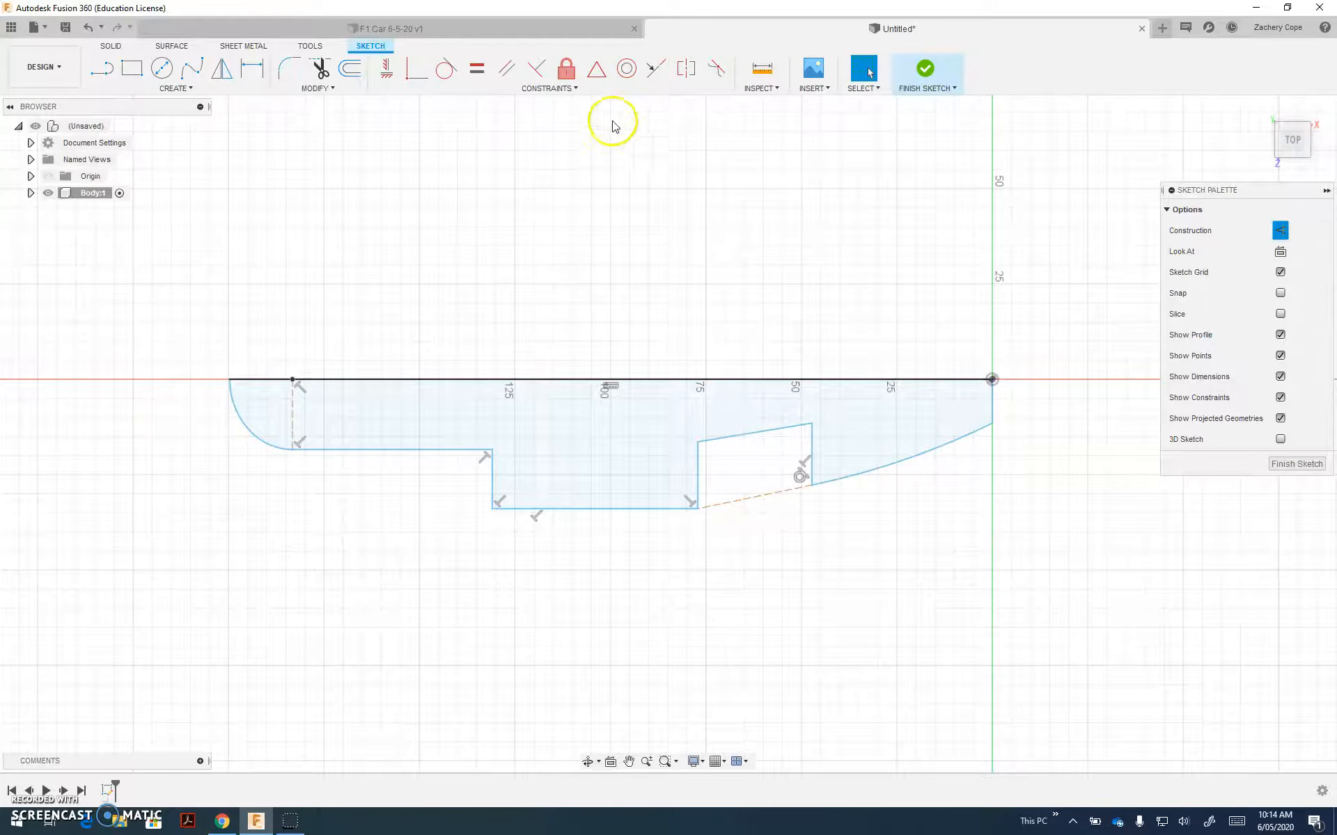
# Constrain the notch's inner edge parallel to the construction line closing the notch, and make that construction line horizontal
pyautogui.click(505, 73)
pyautogui.click(741, 442)
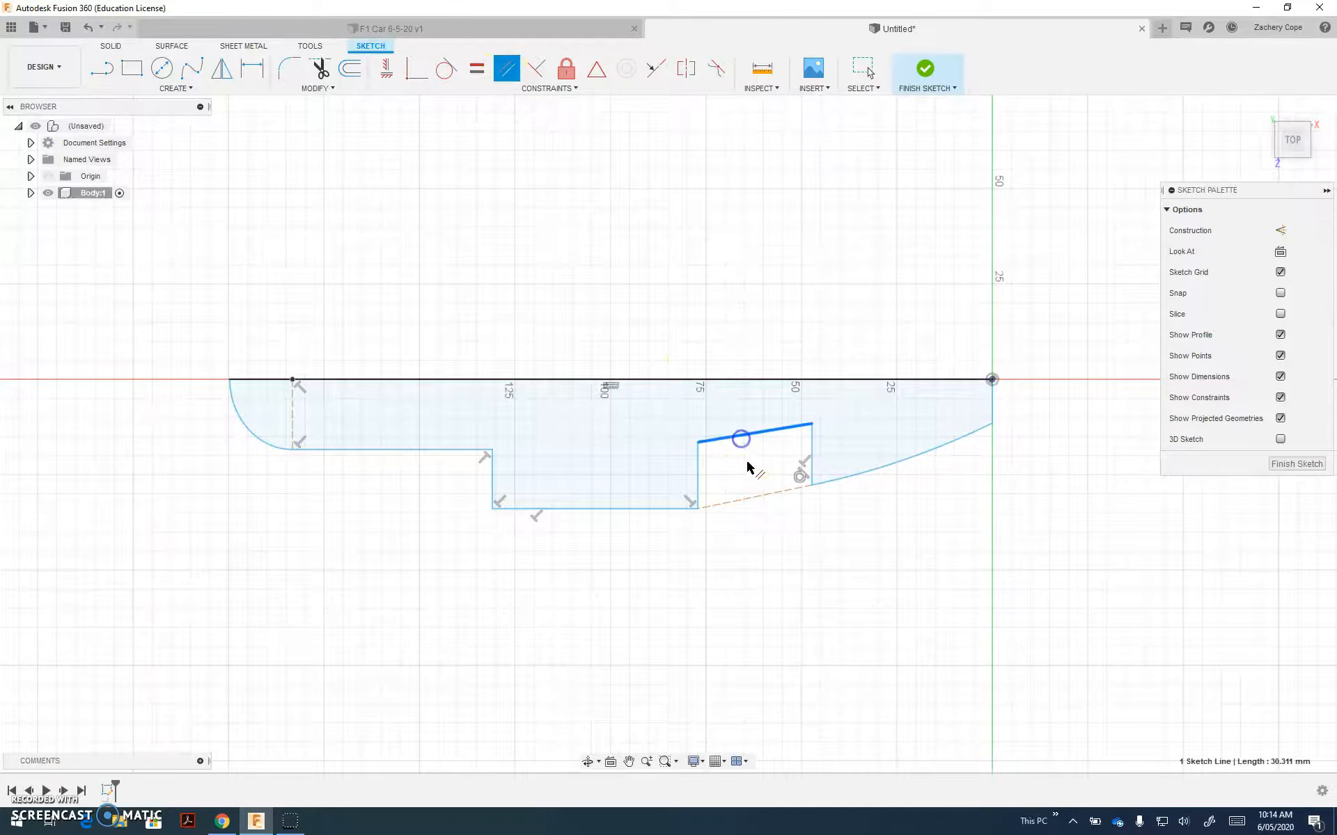
pyautogui.click(755, 497)
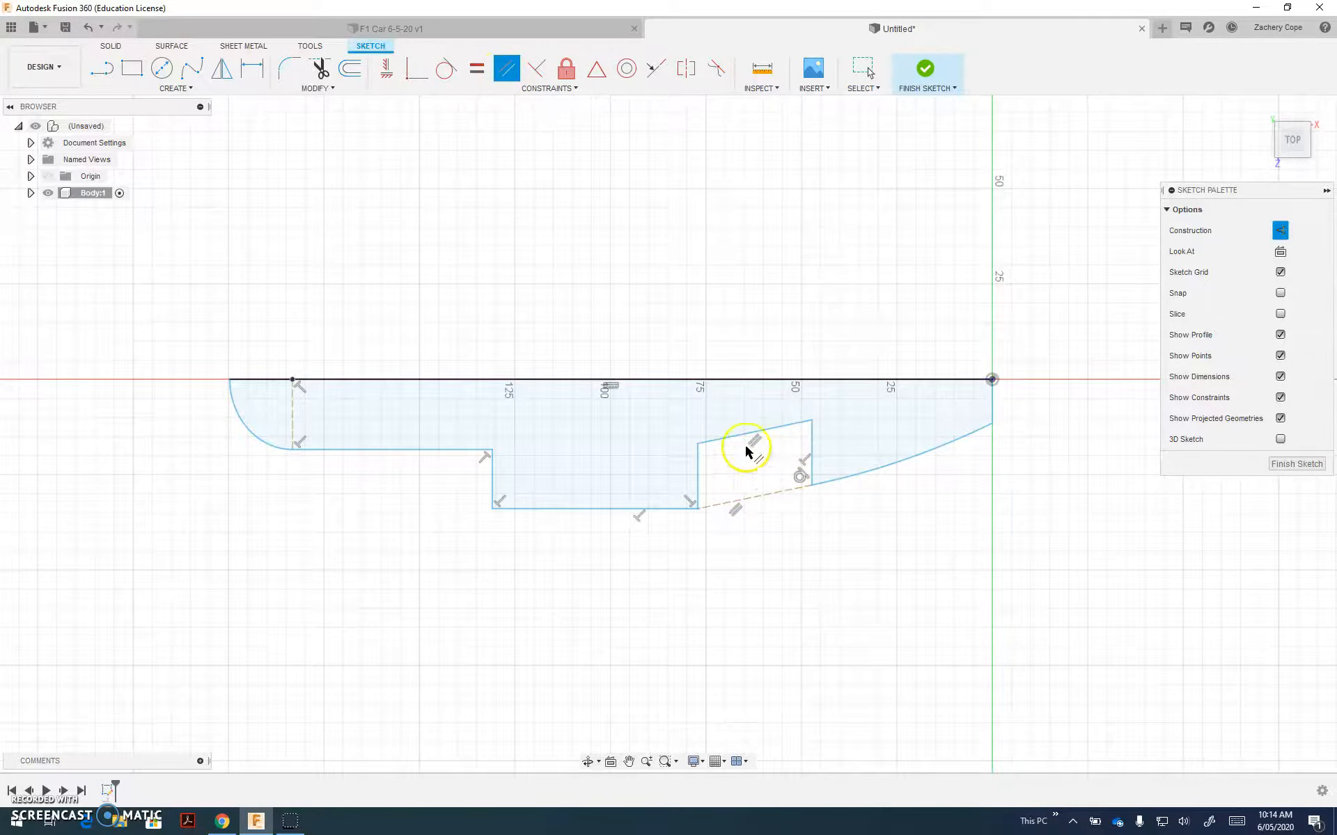
pyautogui.click(385, 69)
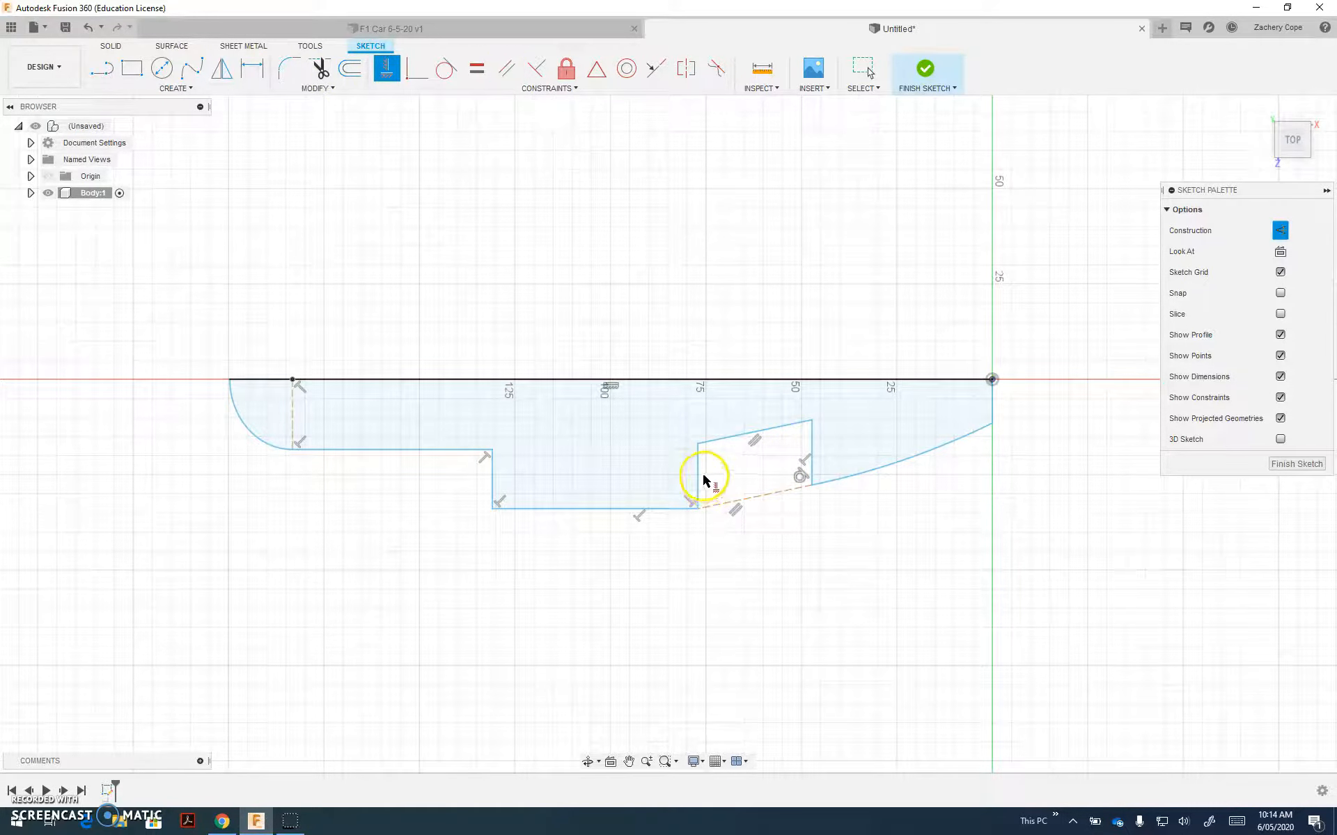
pyautogui.click(728, 503)
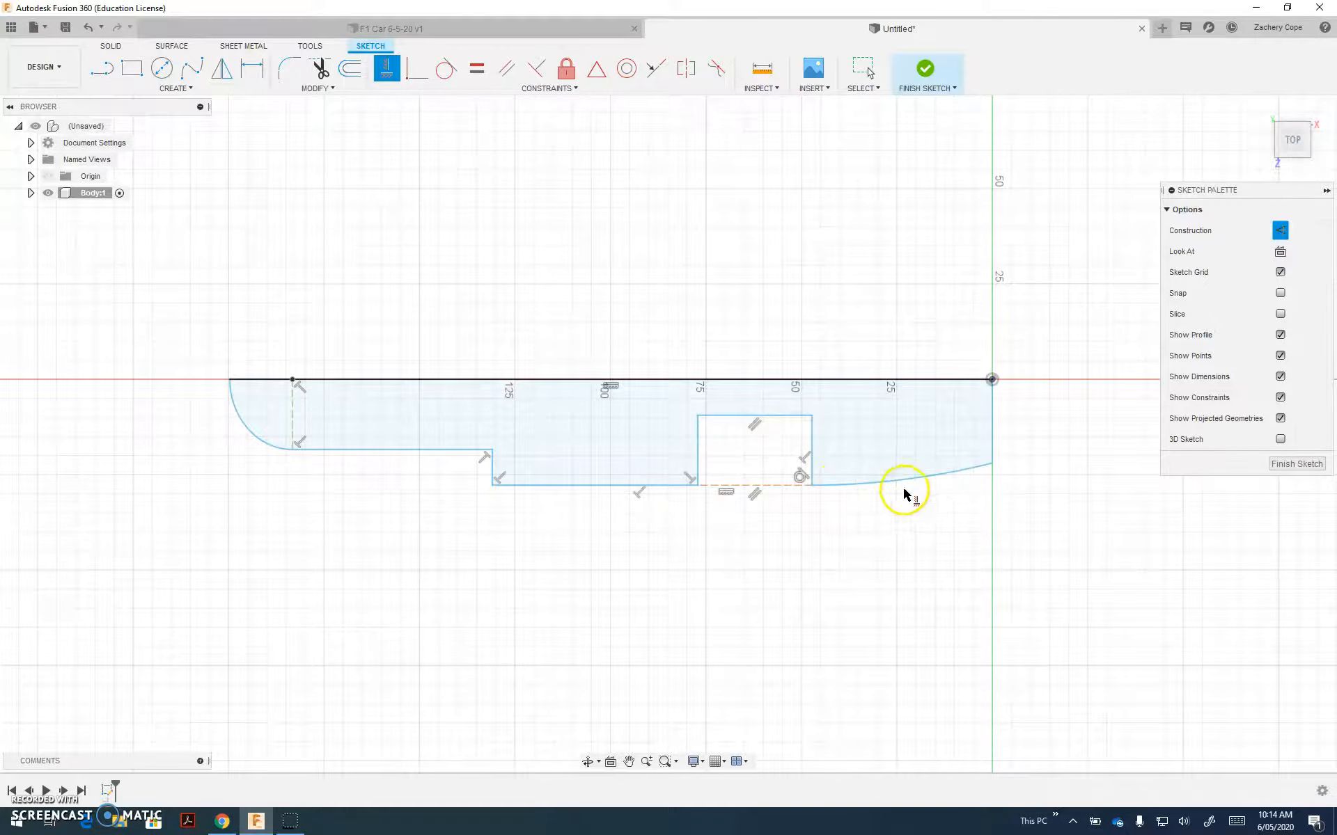
pyautogui.click(292, 413)
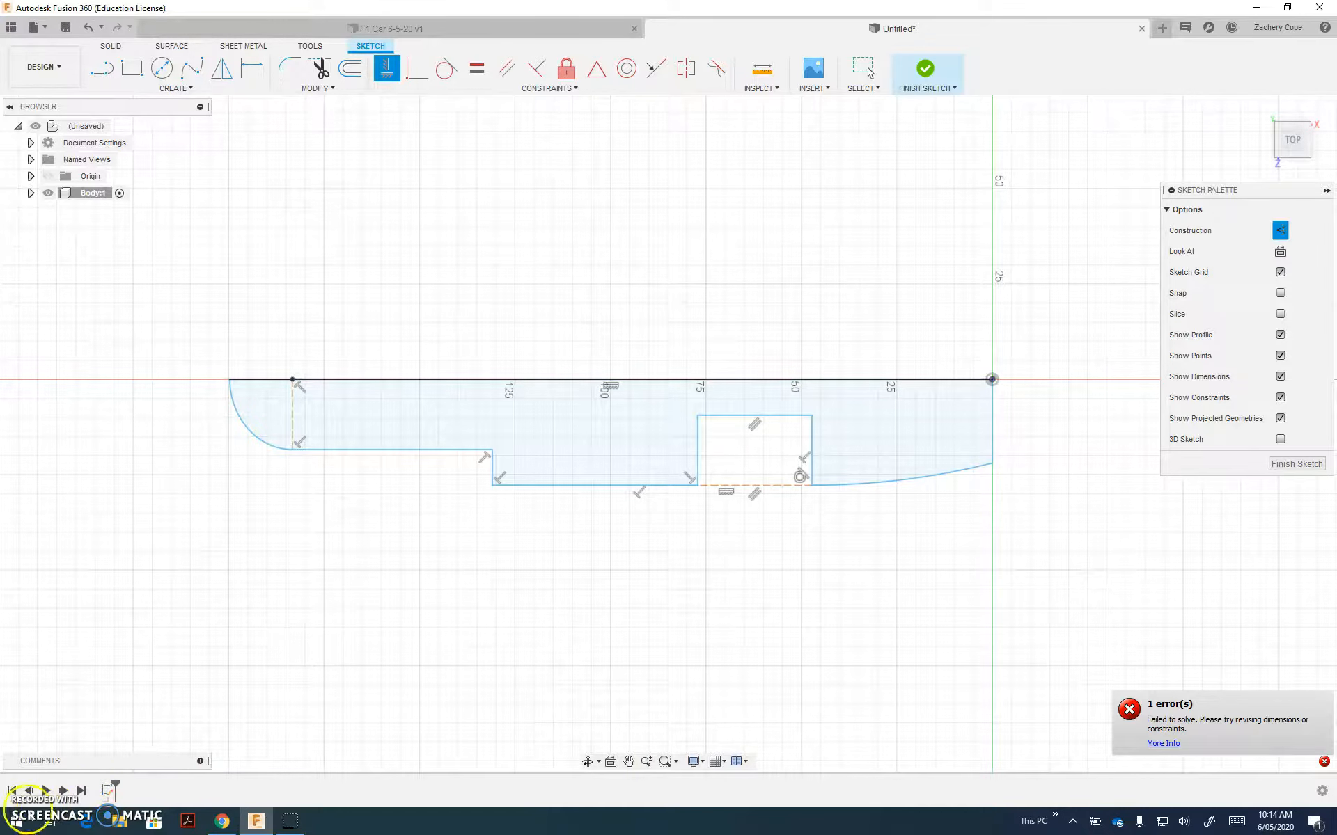
# Dimension the long centreline of the body outline to 200 mm
pyautogui.click(251, 70)
pyautogui.click(433, 380)
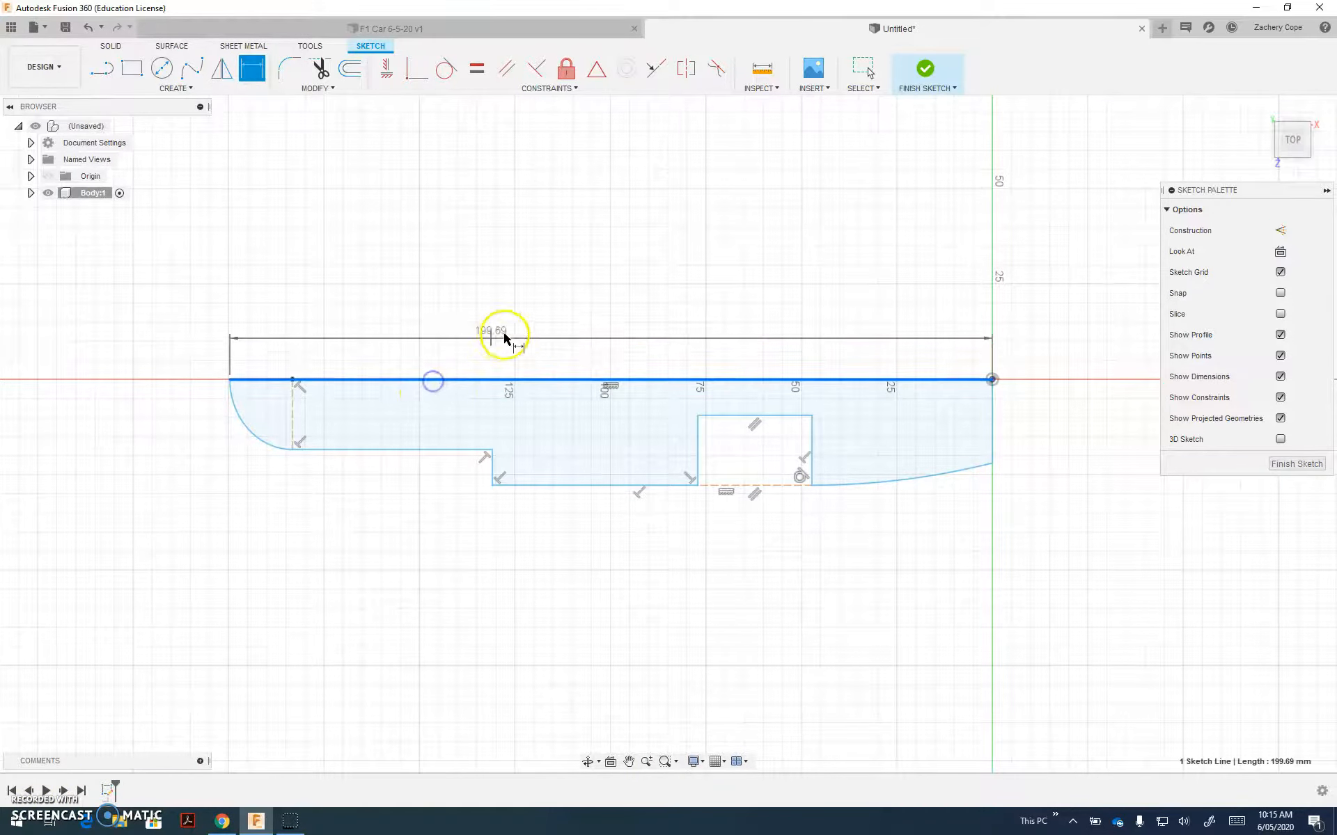
pyautogui.click(562, 329)
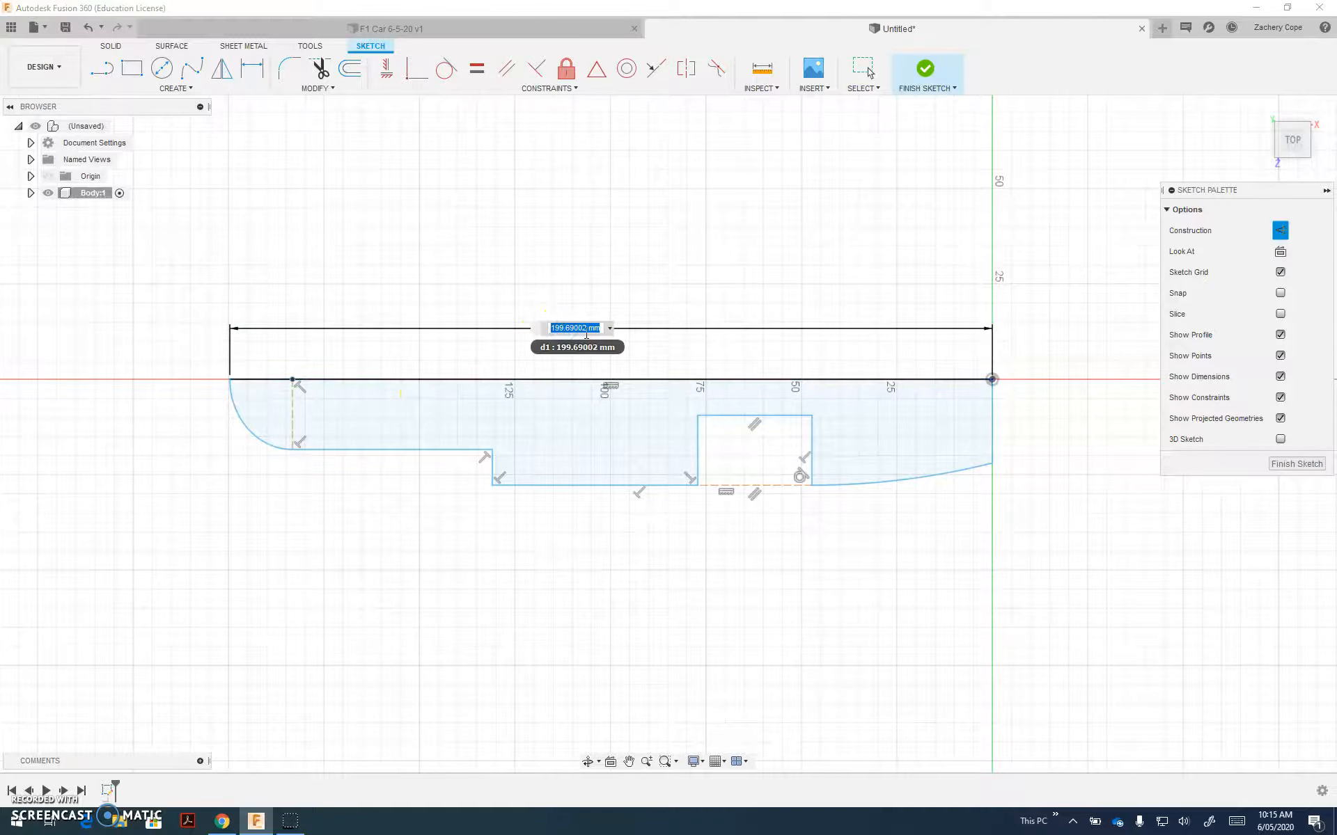
pyautogui.press('Return')
pyautogui.click(620, 348)
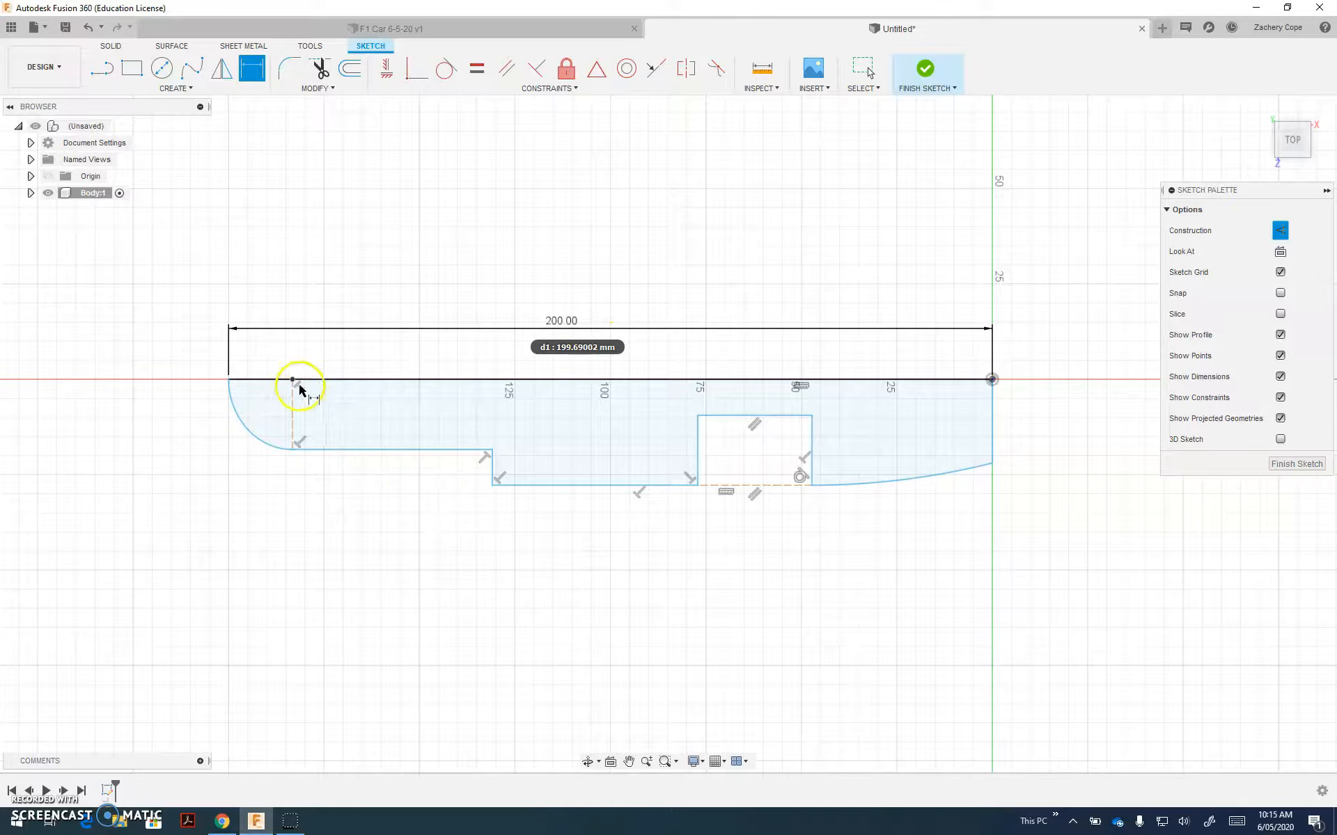
# Dimension the distance from the long centreline to the narrow section's outer edge to 13 mm
pyautogui.click(274, 381)
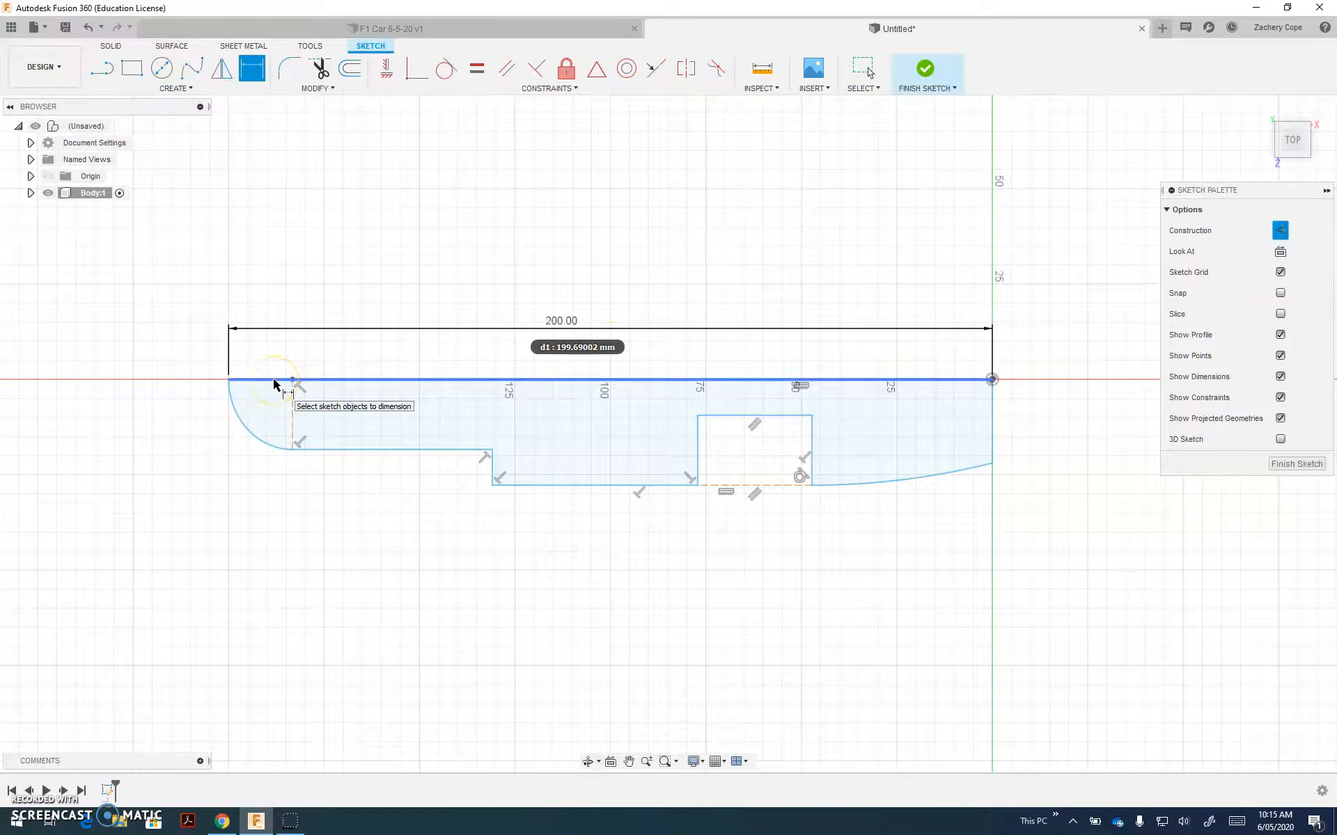
pyautogui.click(271, 380)
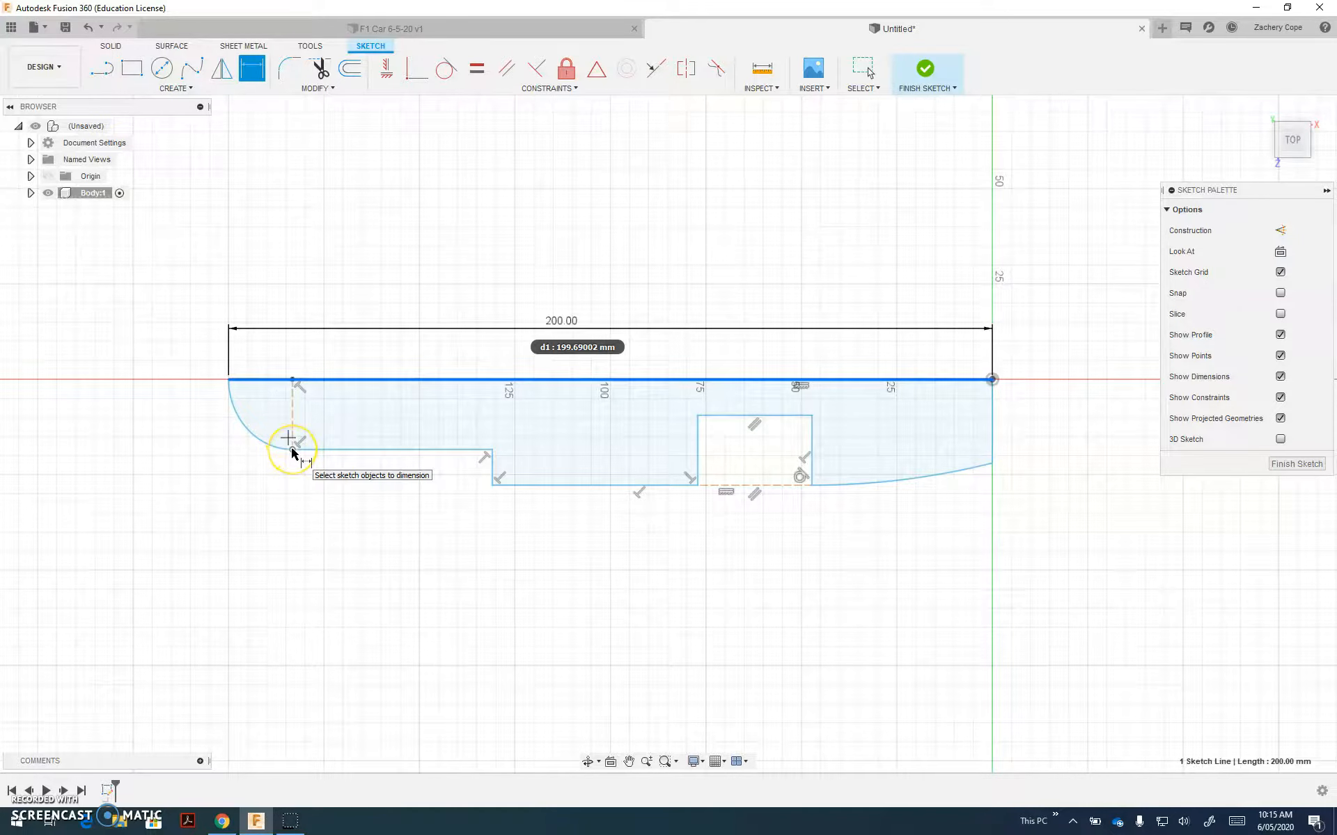
pyautogui.click(292, 451)
pyautogui.click(170, 426)
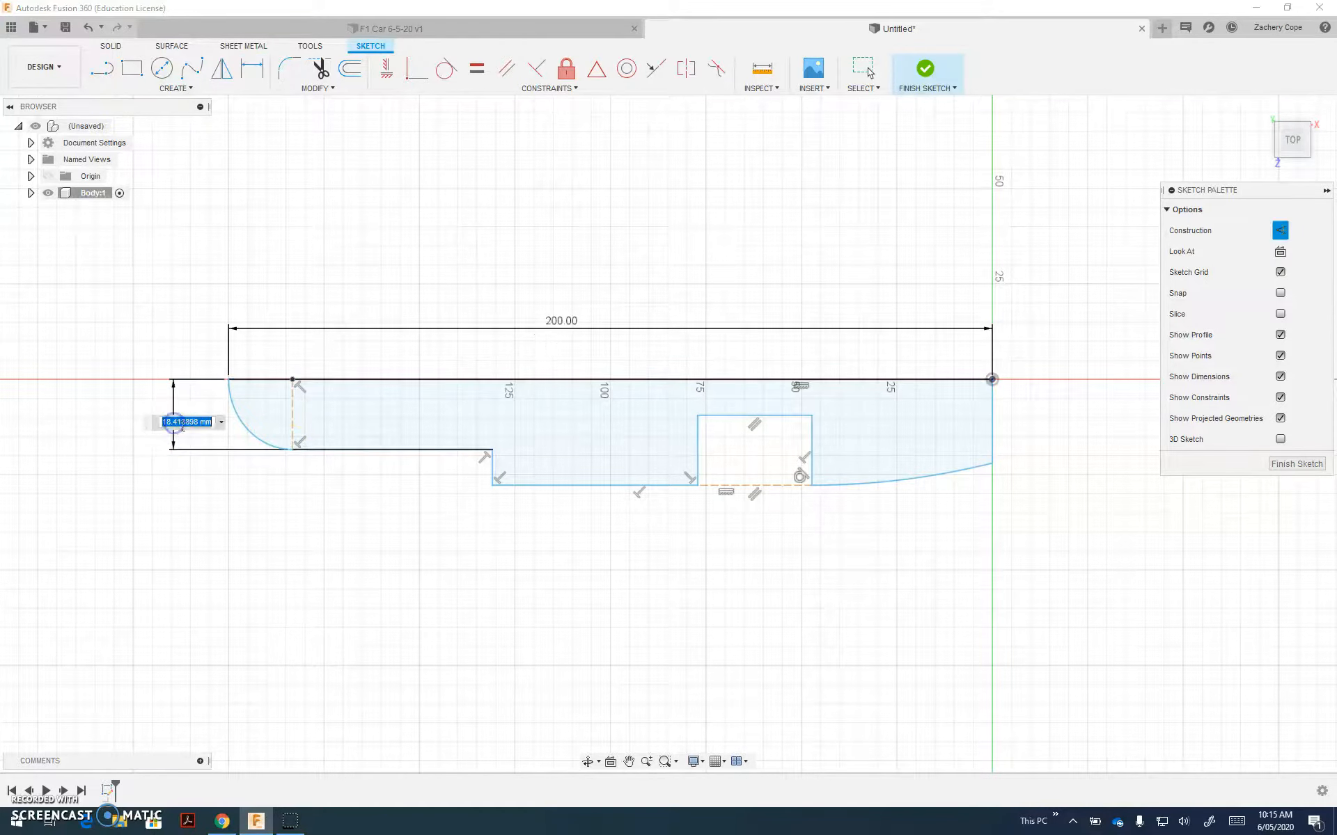
pyautogui.press('Return')
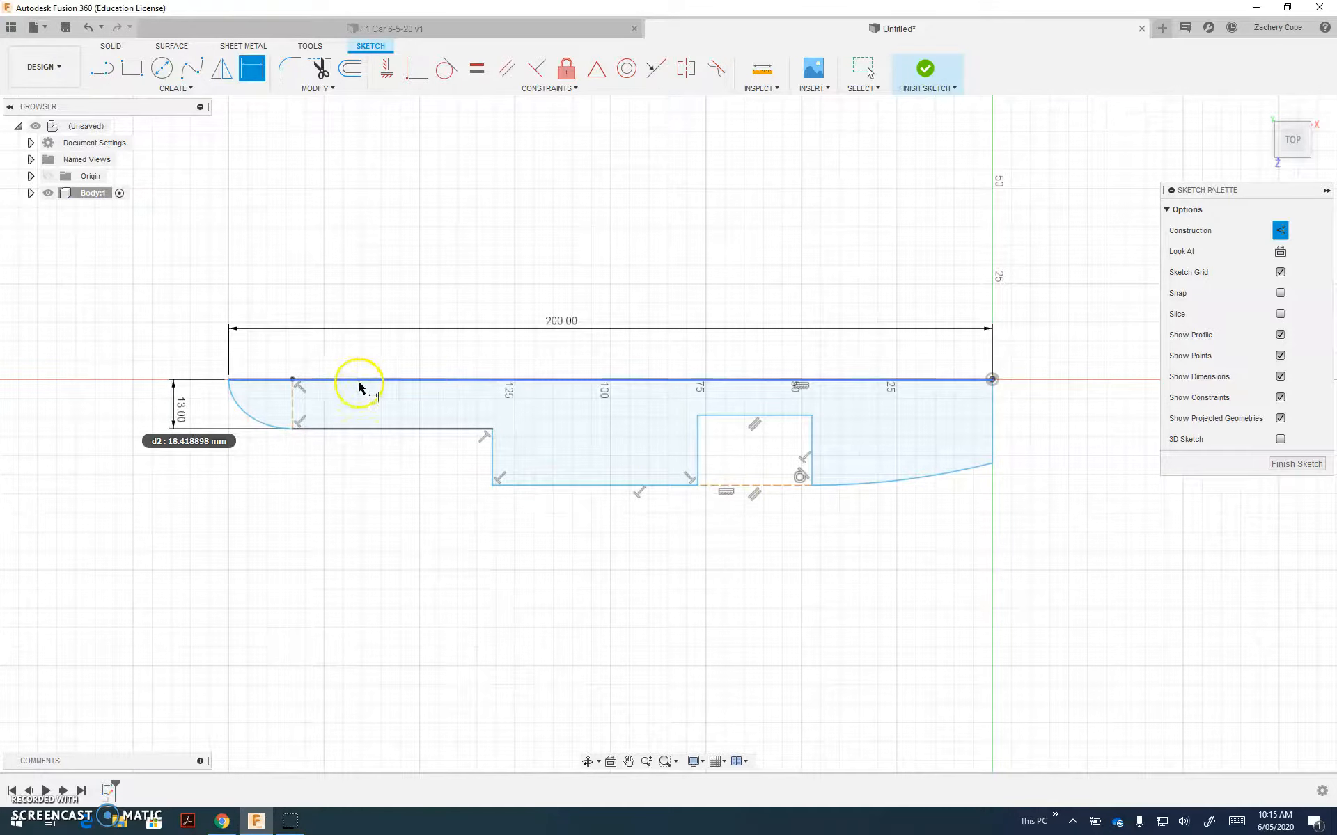
# Dimension the elliptical end's length, from the ellipse centre to the long line's end point, to 26 mm
pyautogui.click(292, 380)
pyautogui.click(229, 380)
pyautogui.click(255, 494)
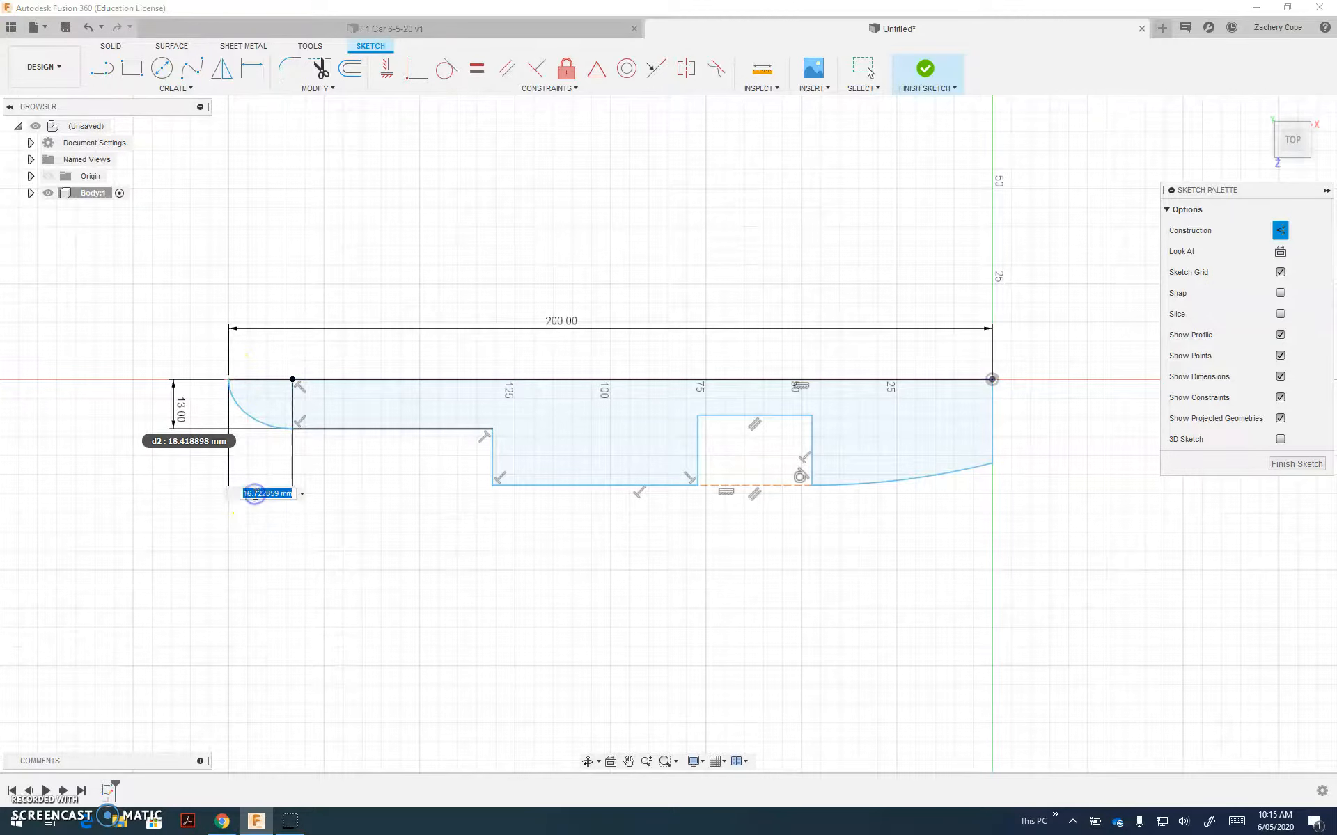
pyautogui.write('26')
pyautogui.press('Return')
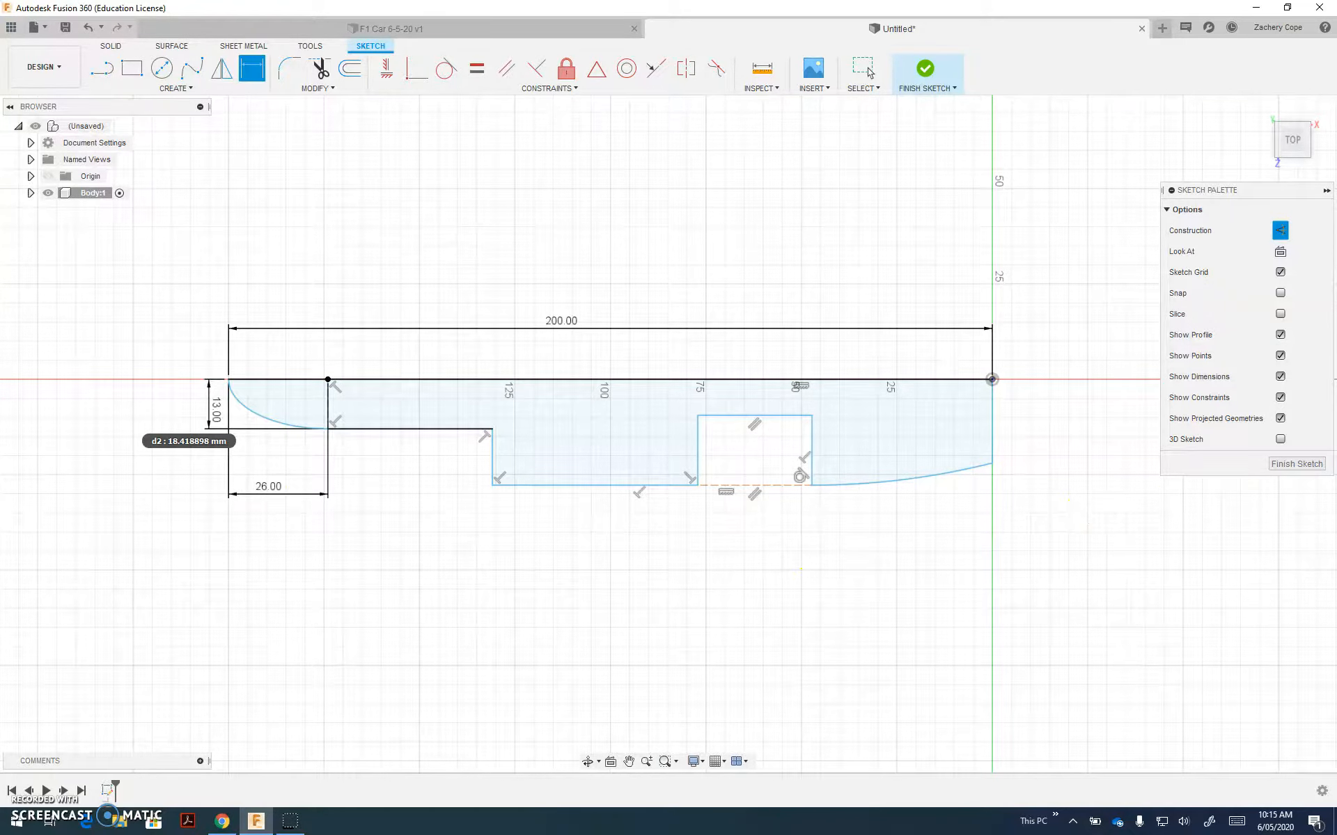
# Dimension the short end line at the origin to 20 mm and constrain it to be vertical
pyautogui.click(992, 426)
pyautogui.click(1030, 423)
pyautogui.write('2')
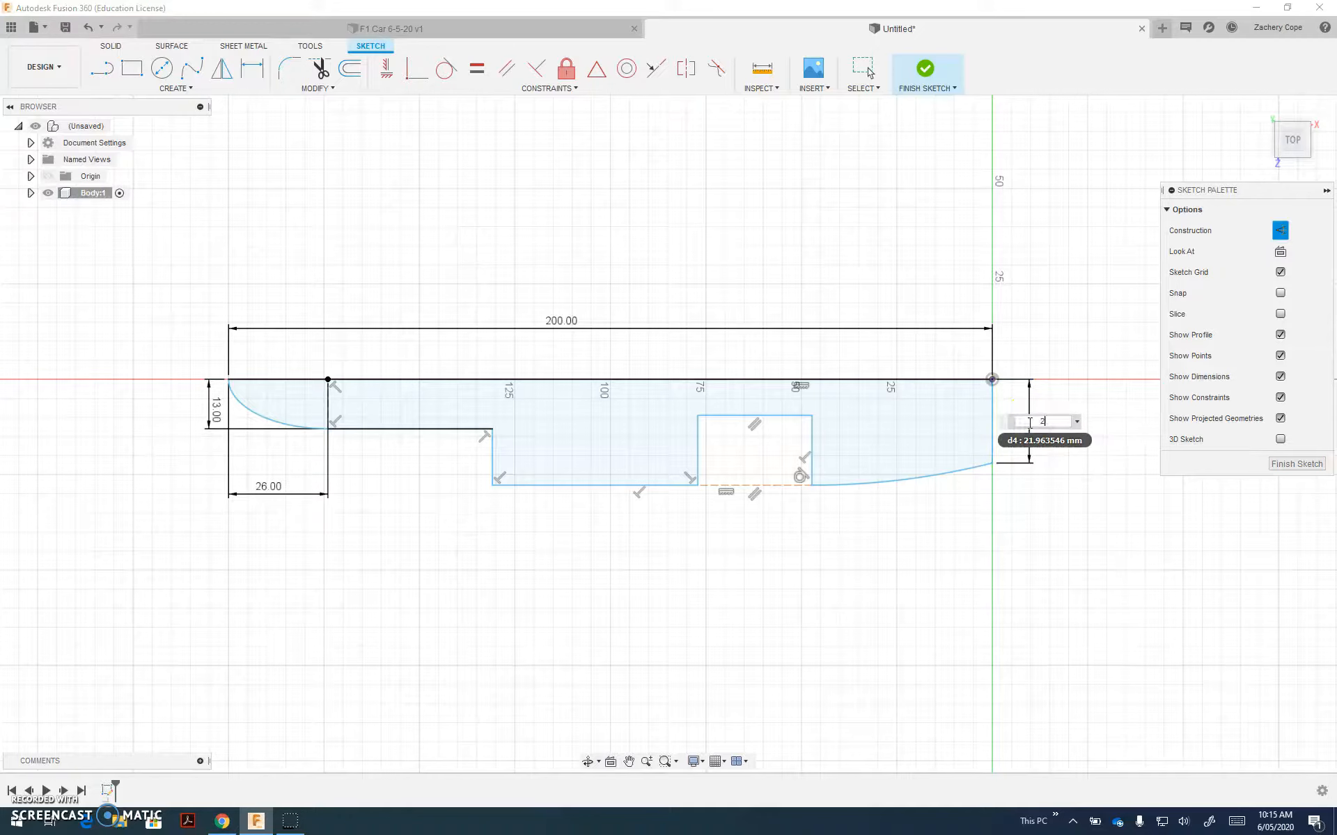
pyautogui.write('0')
pyautogui.press('Return')
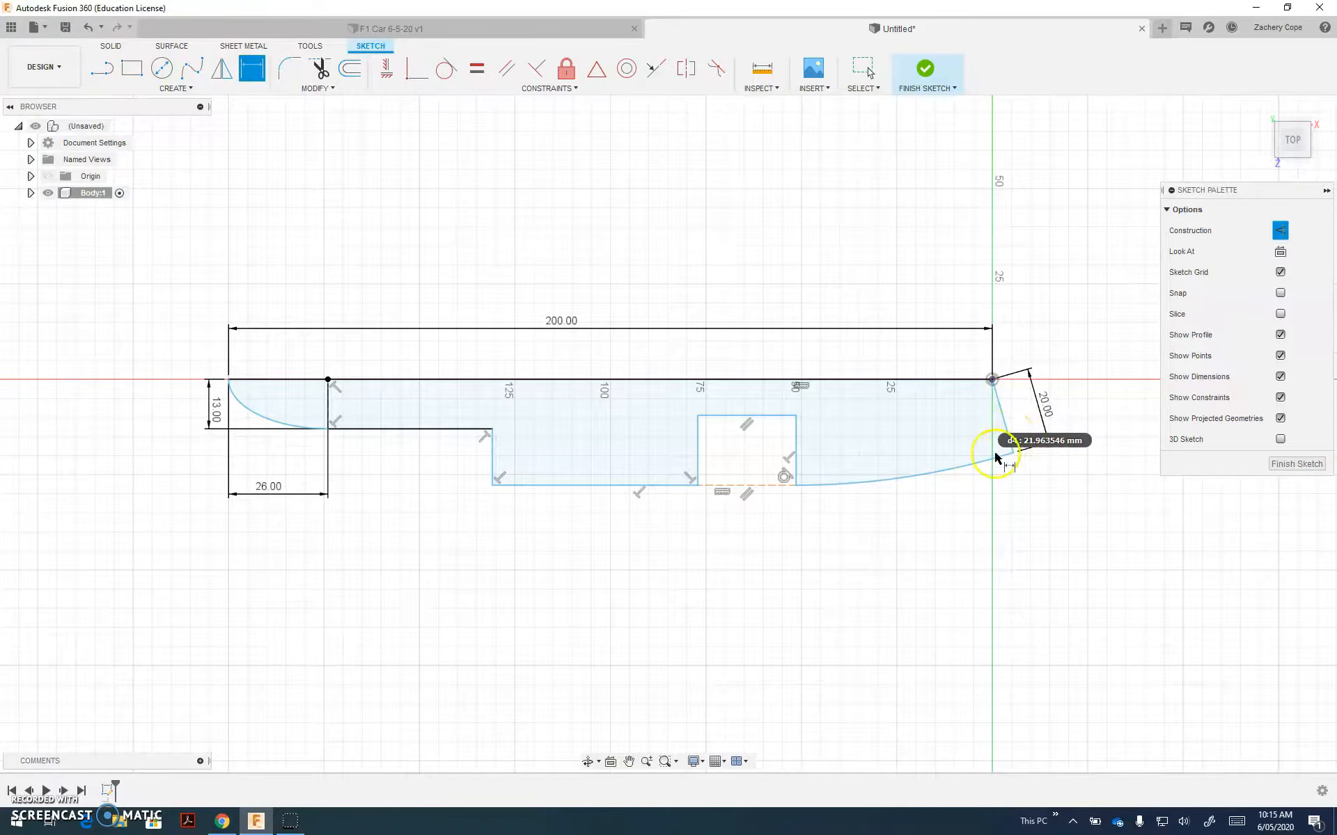
pyautogui.press('Escape')
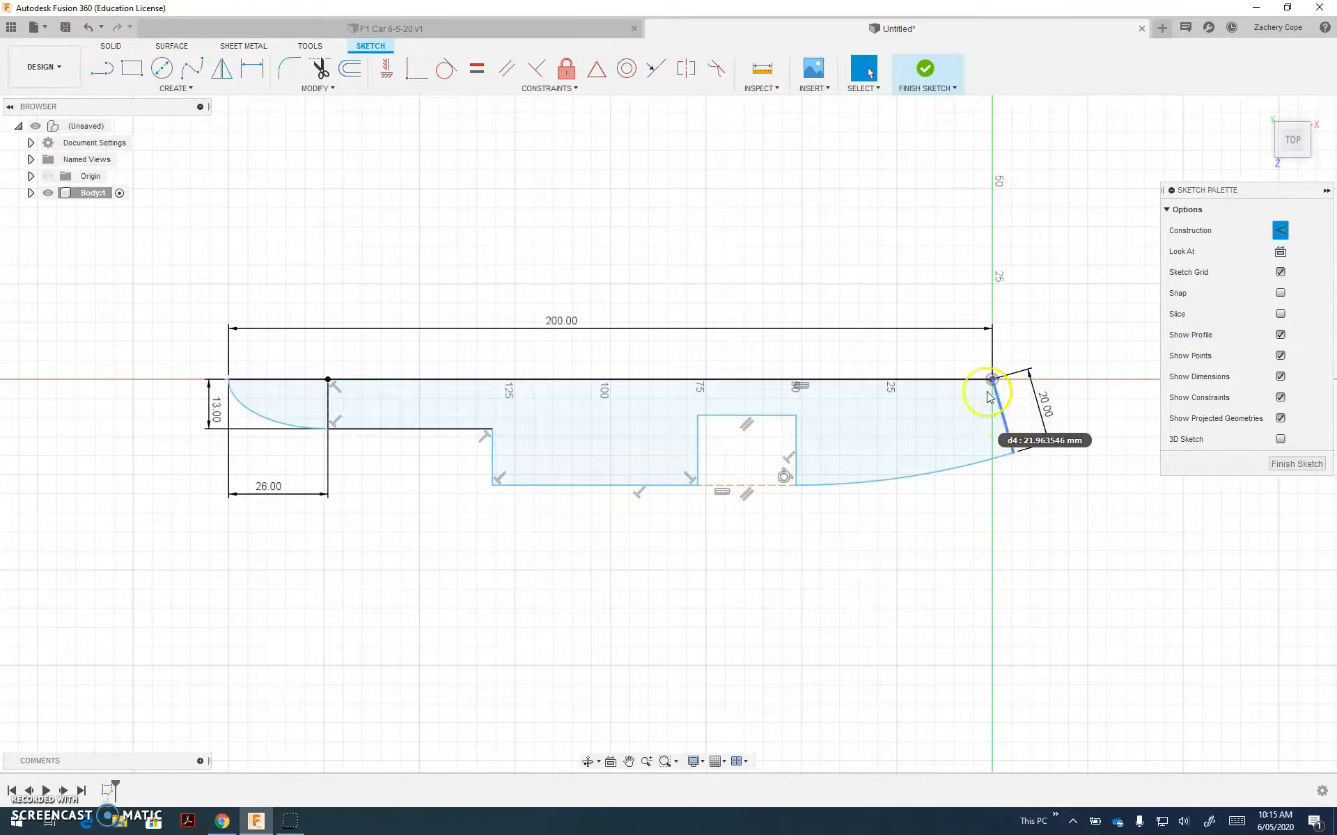
pyautogui.click(389, 69)
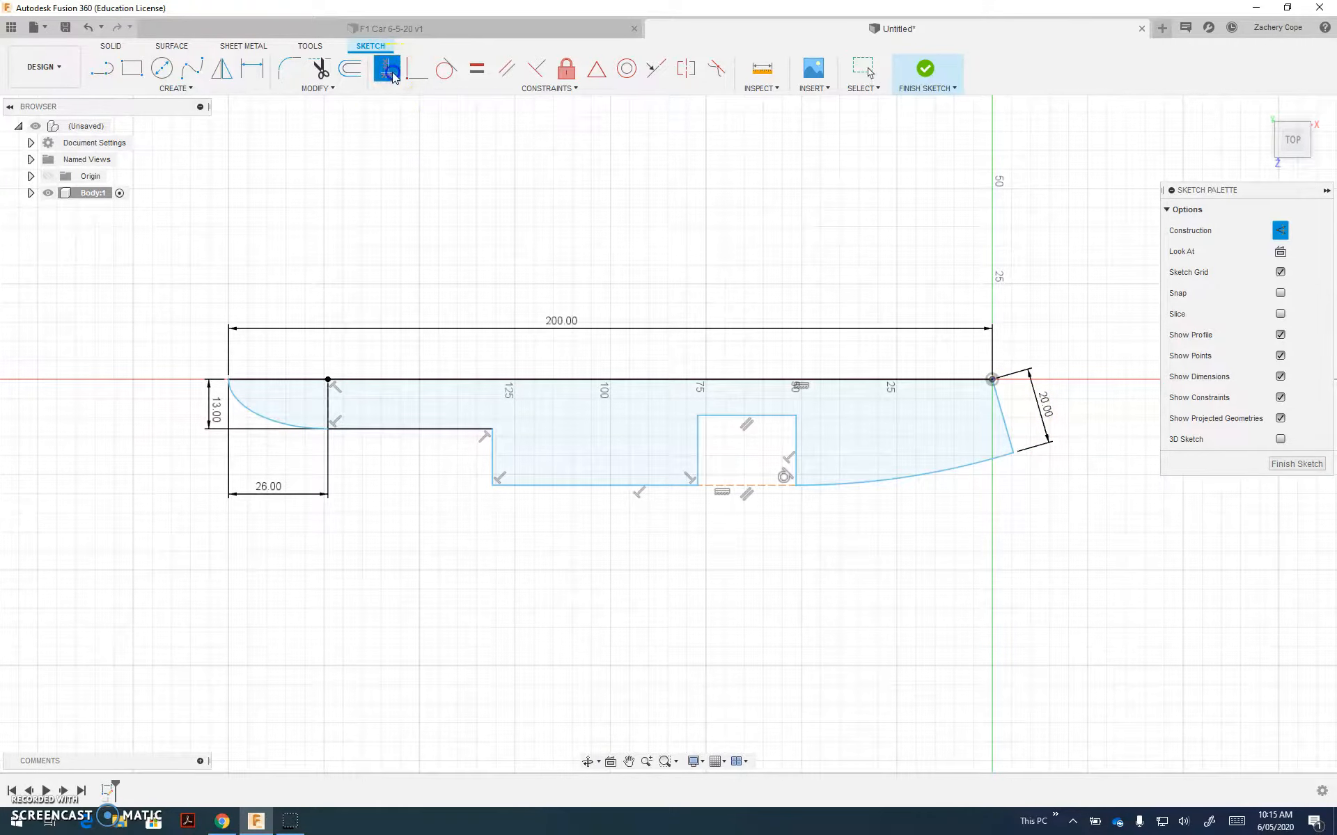
pyautogui.click(1011, 415)
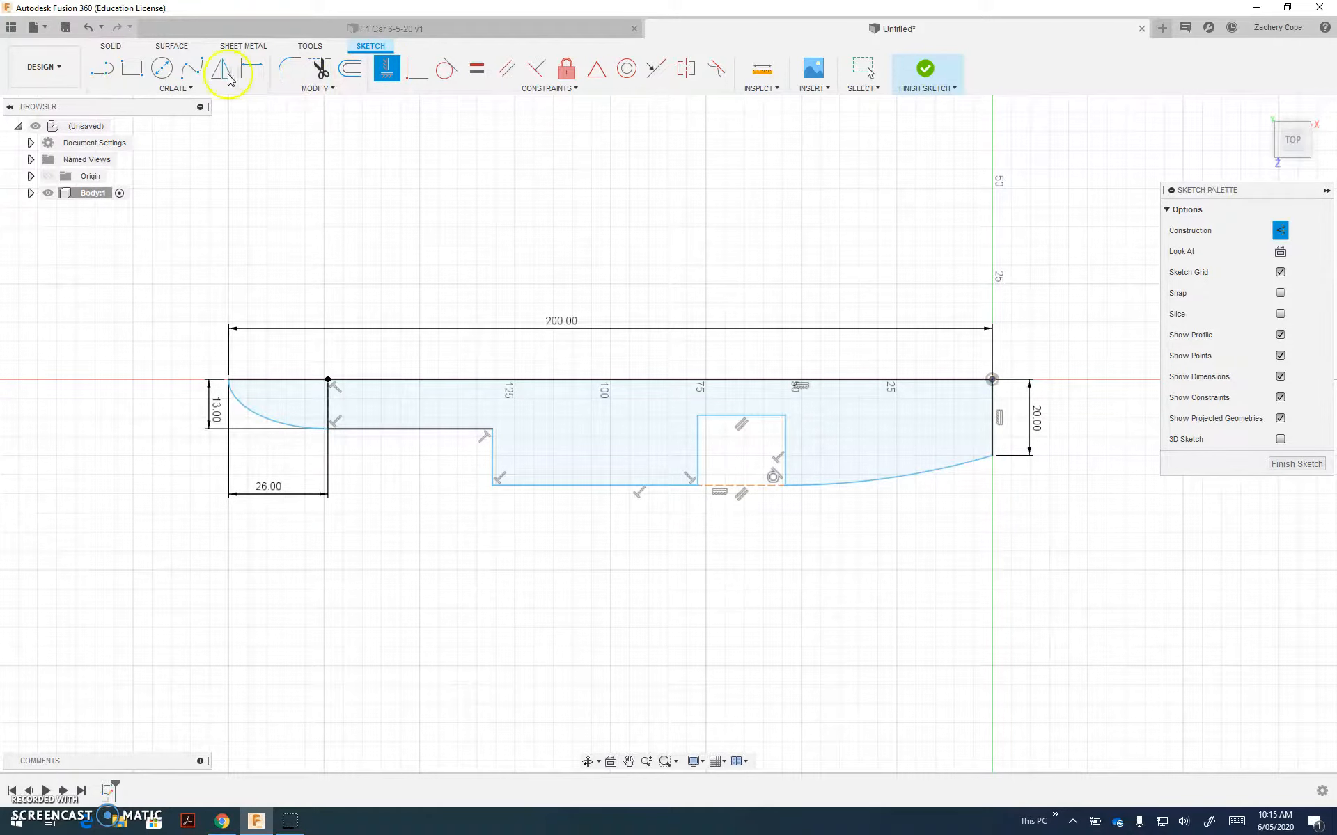
# Dimension the distance from the long centreline to the wide section's outer edge to 31 mm
pyautogui.click(252, 69)
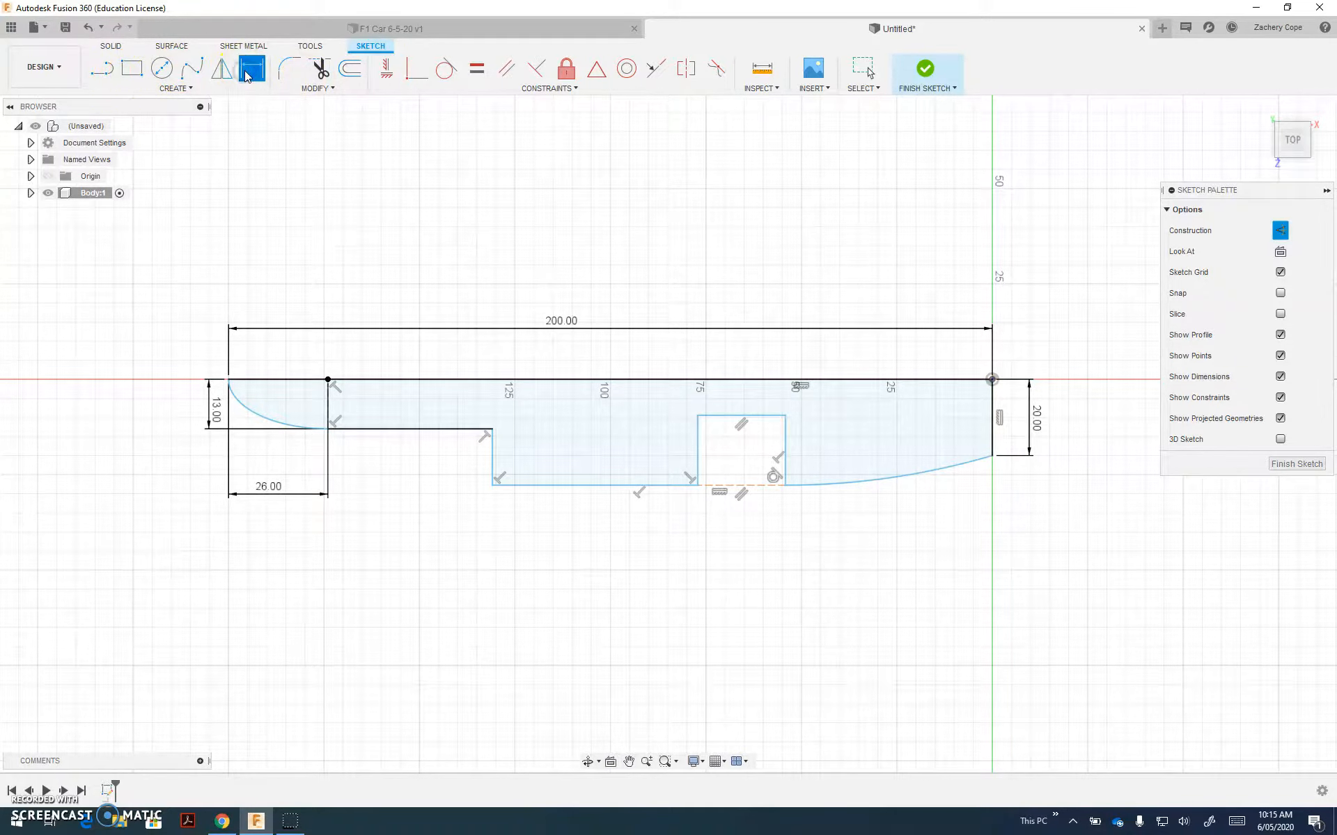
pyautogui.click(785, 485)
pyautogui.click(992, 380)
pyautogui.click(1080, 429)
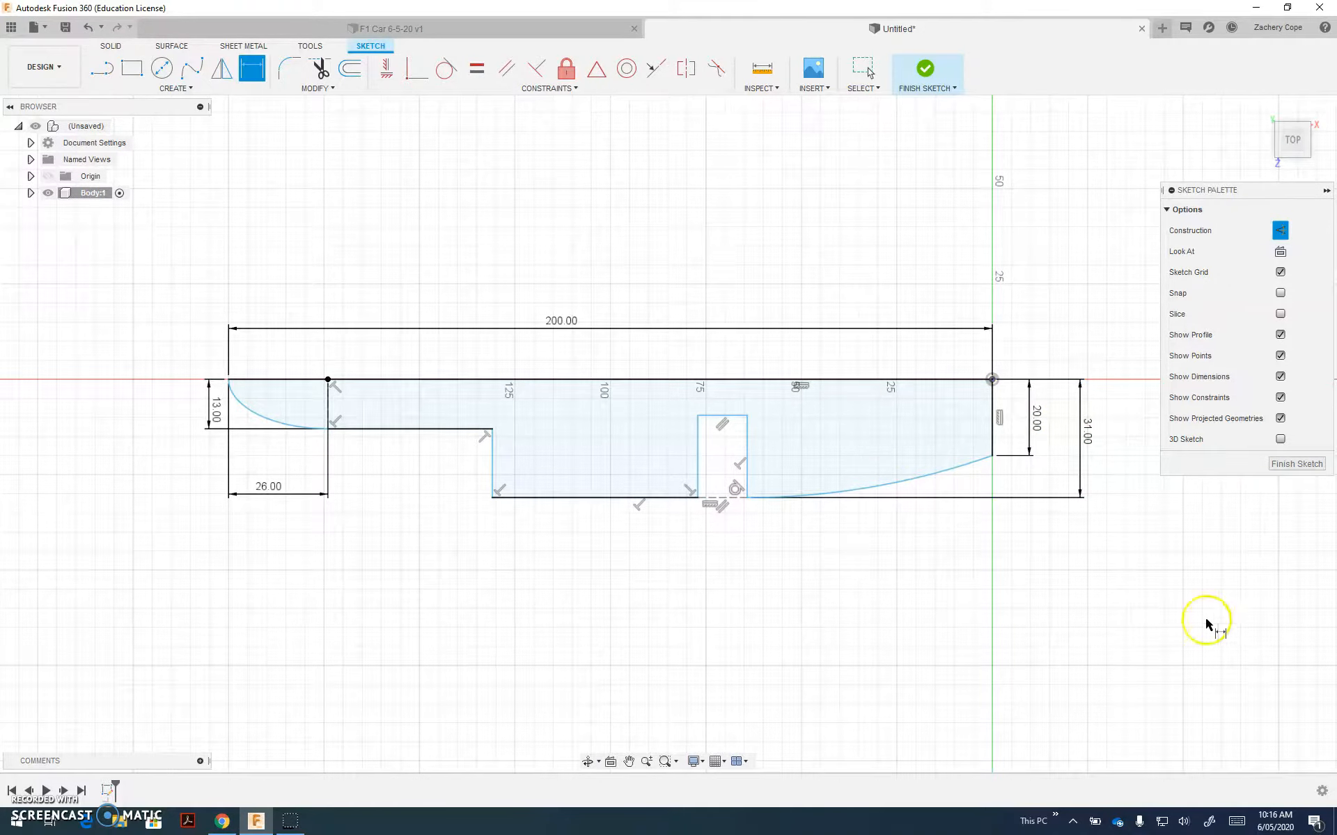
# Dimension the notch's width along its construction line to 33 mm
pyautogui.click(721, 499)
pyautogui.click(721, 548)
pyautogui.write('33')
pyautogui.press('Return')
# Dimension the distance between the vertical step edge and the end line at the origin to 125 mm
pyautogui.click(492, 463)
pyautogui.click(992, 418)
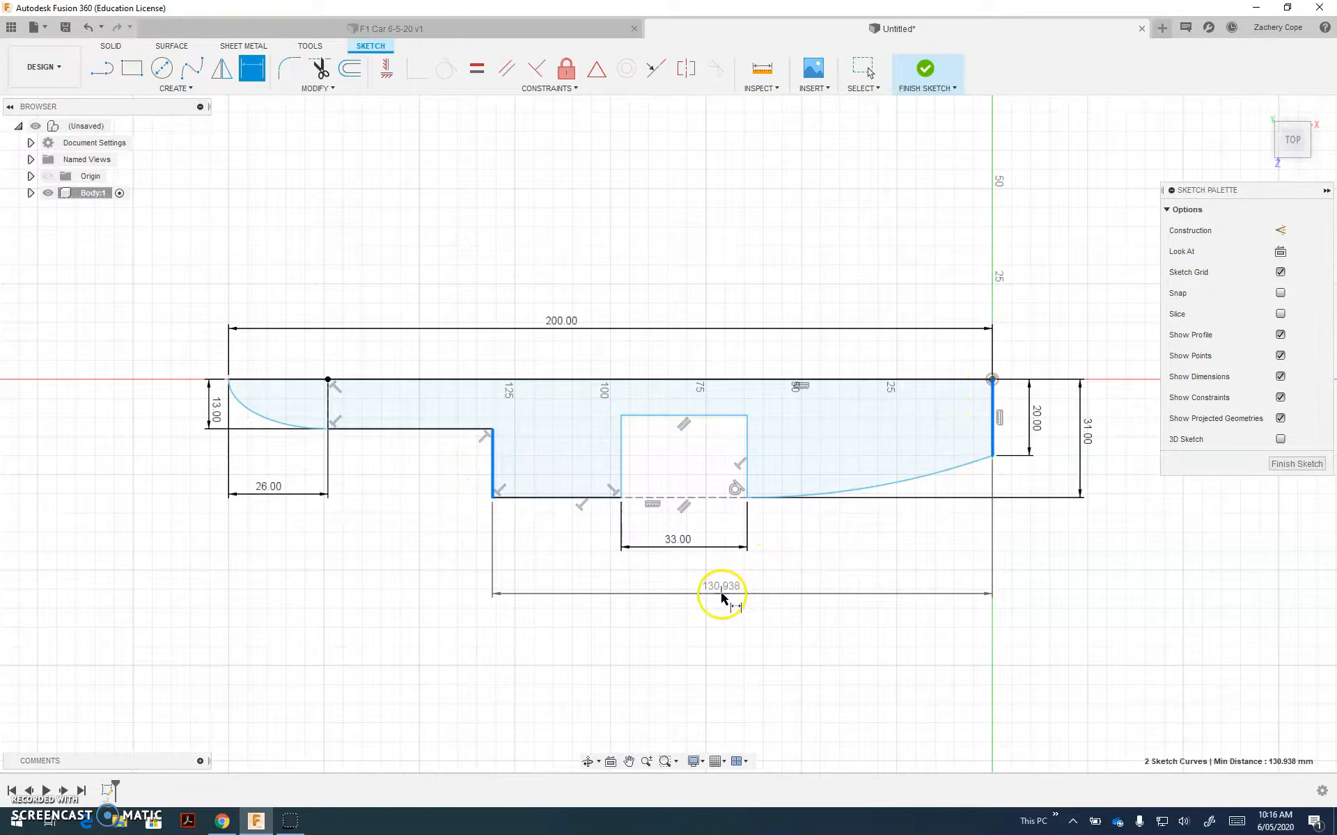
pyautogui.click(722, 594)
pyautogui.press('Return')
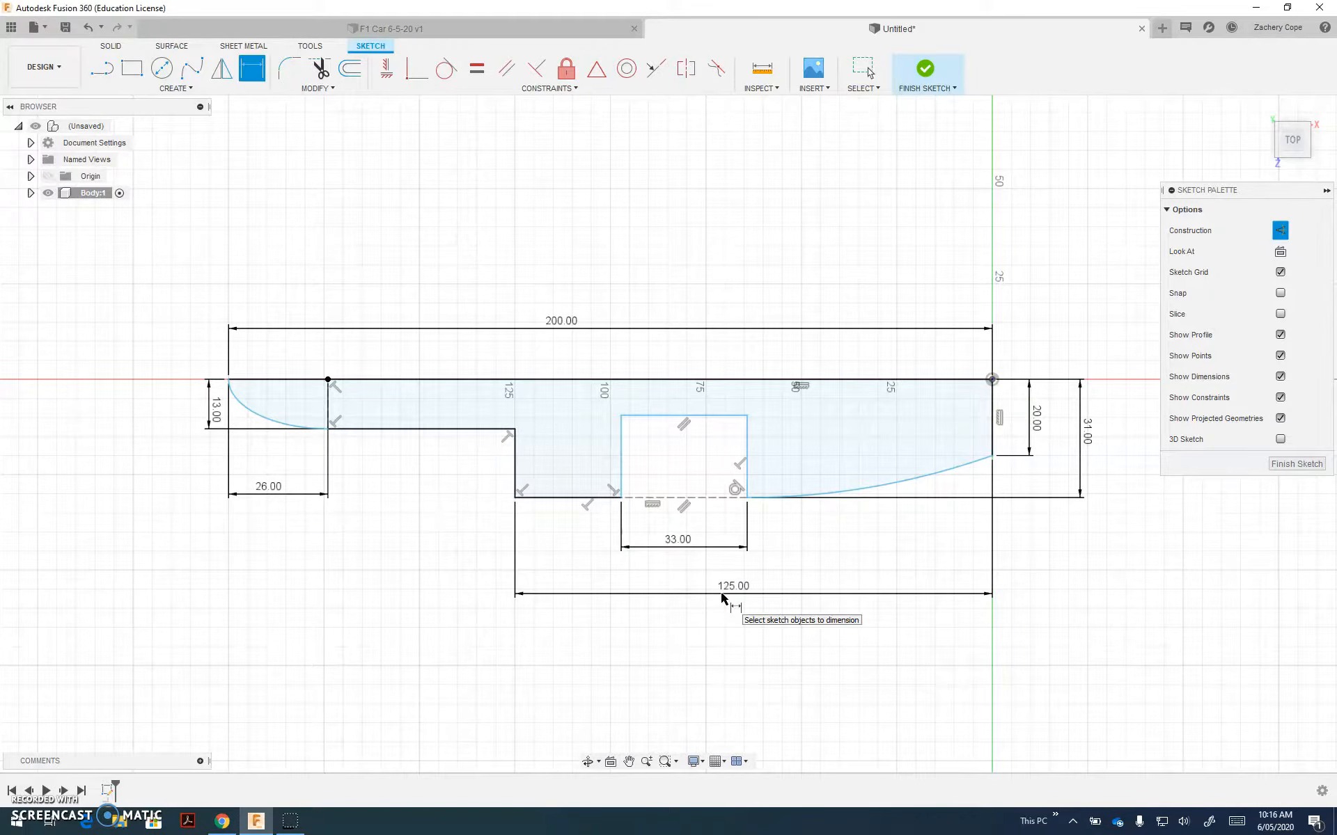